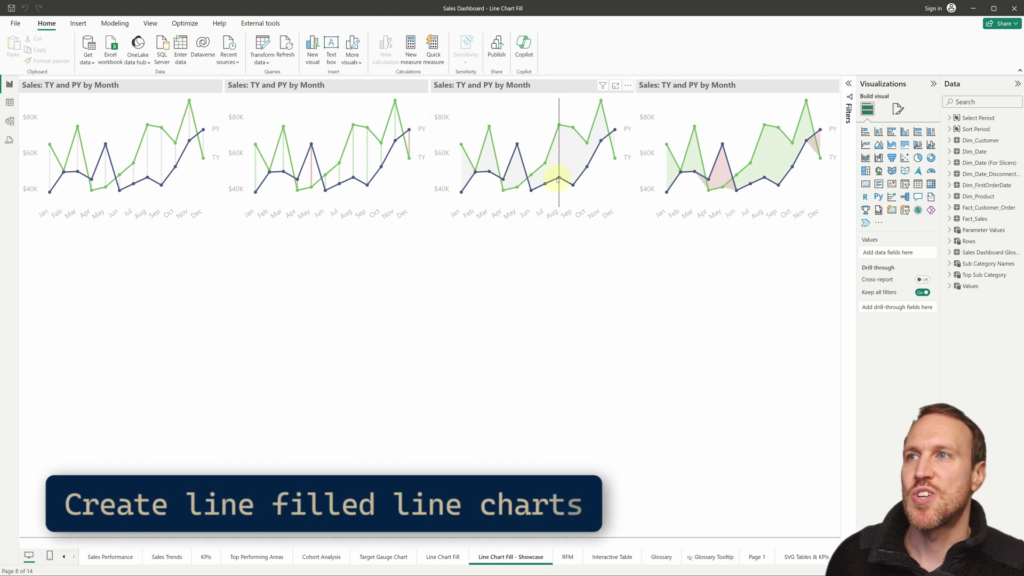
- Insert a new line chart and plot the Total Sales measure on its Y-axis
left_click(866, 145)
left_click(717, 330)
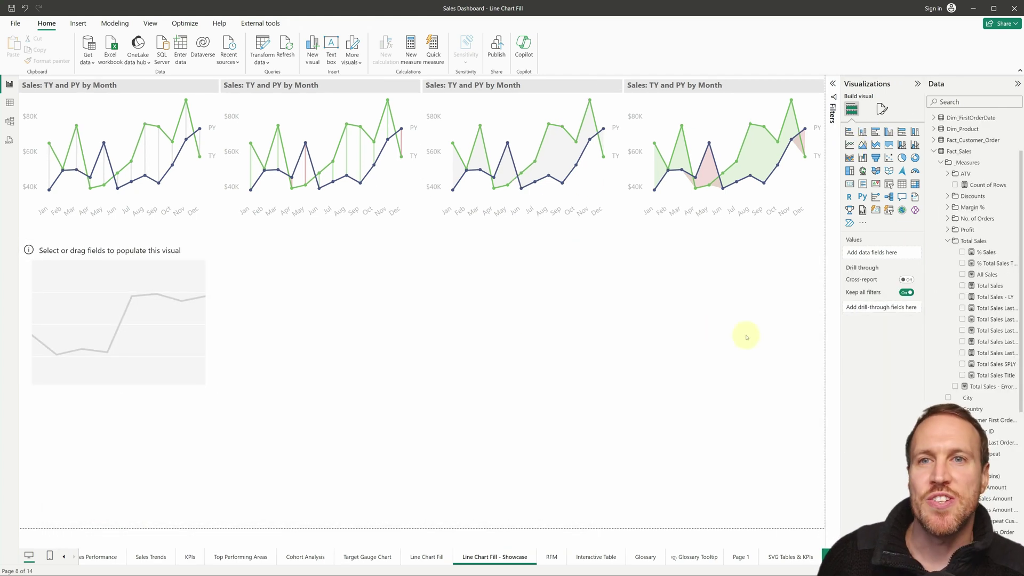
left_click(992, 285)
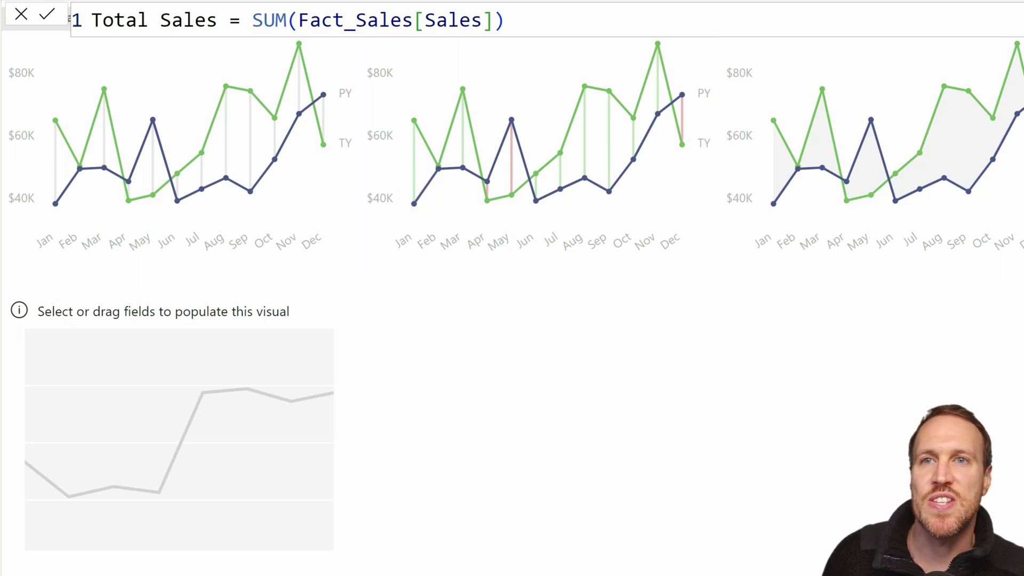
left_click(267, 304)
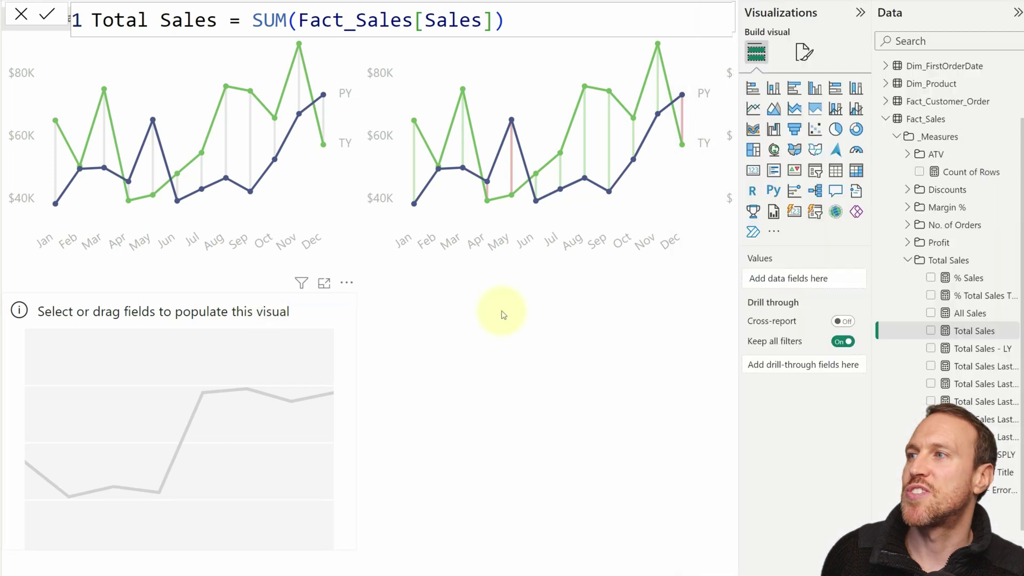
left_click_drag(937, 332, 816, 320)
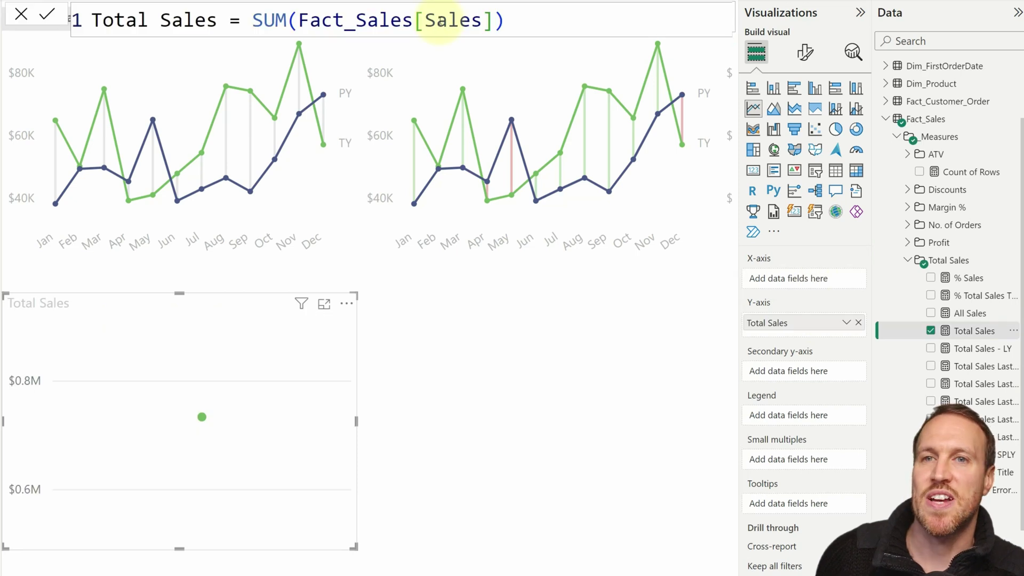
left_click(975, 349)
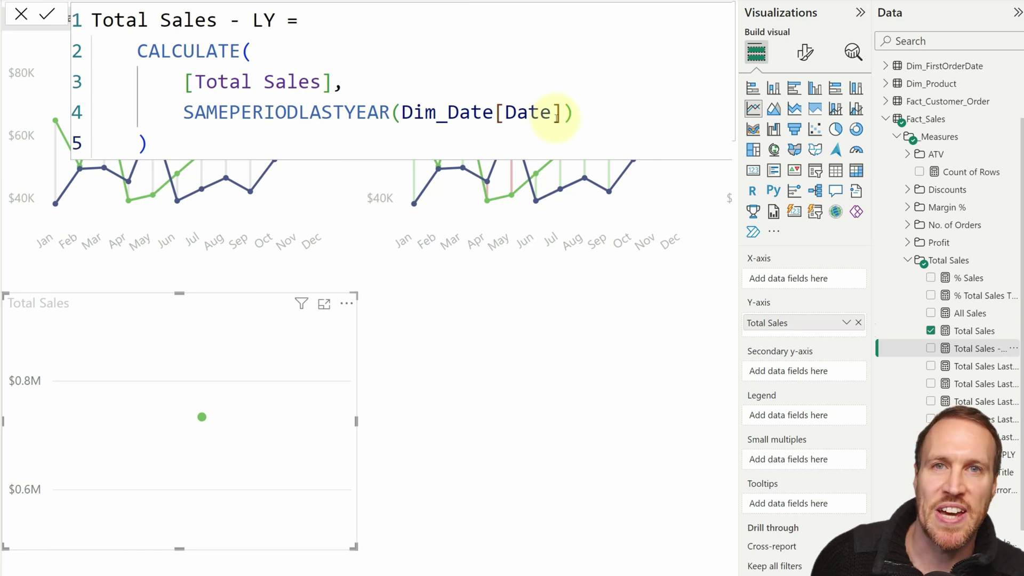
- Add Total Sales - LY to the Y-axis and rename the two series TY and PY
left_click_drag(946, 350, 822, 332)
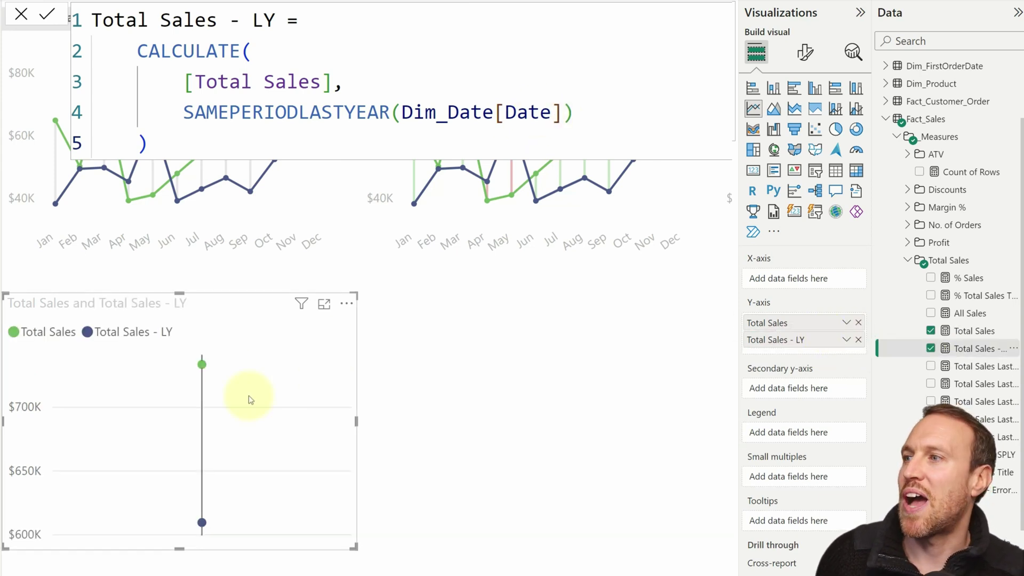
double_click(769, 322)
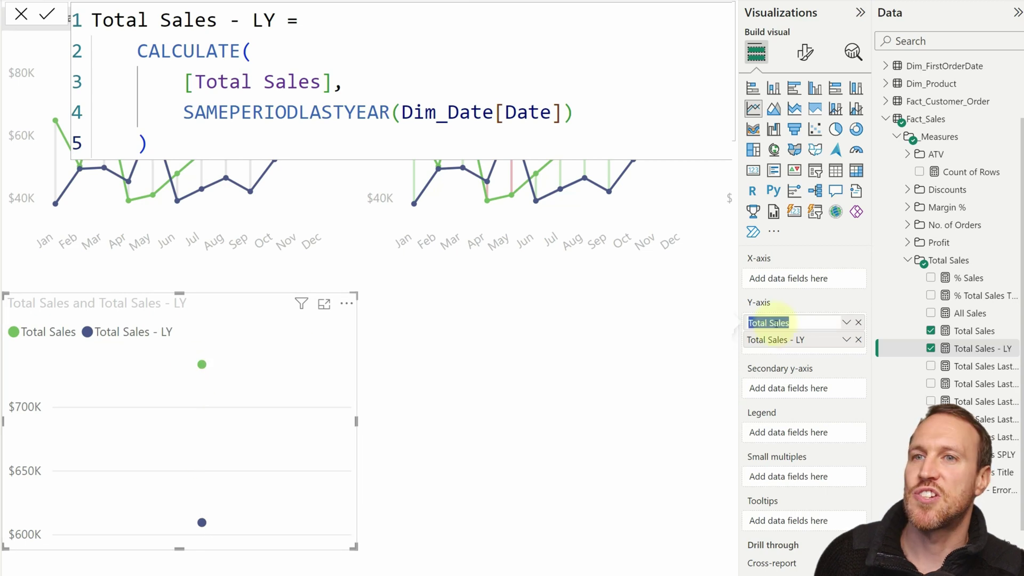
type("TY")
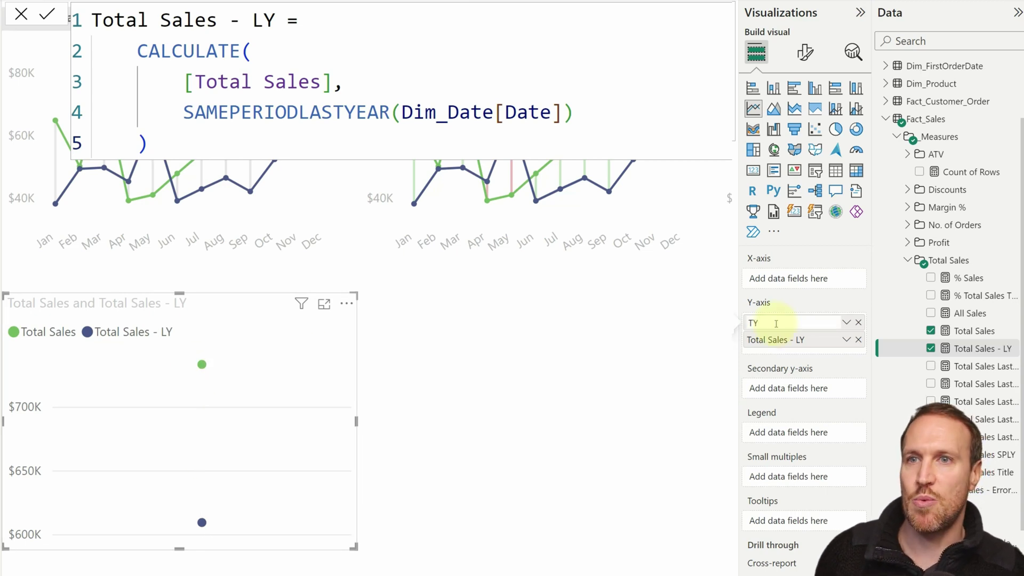
key("Return")
double_click(782, 341)
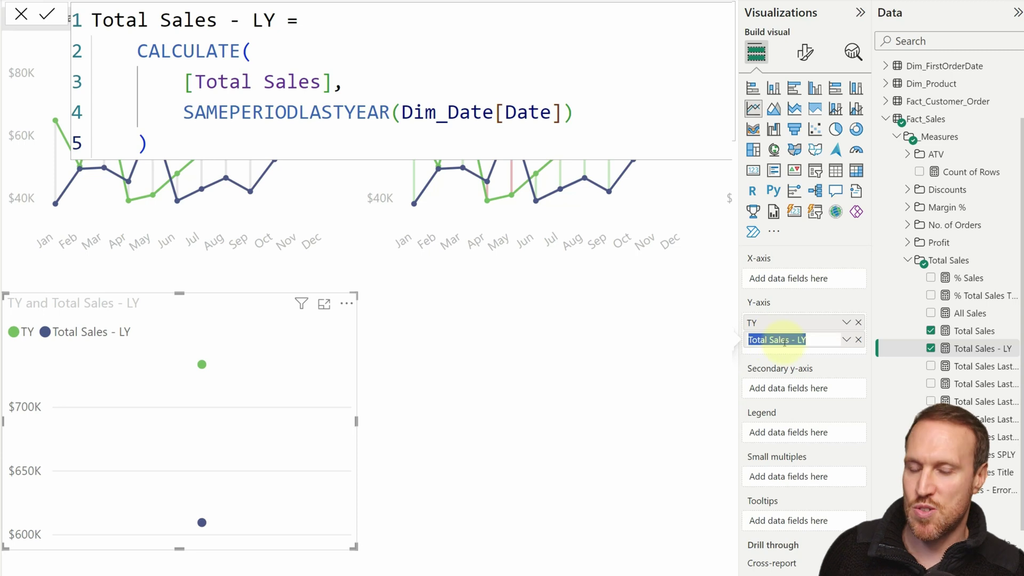
type("PY")
key("Return")
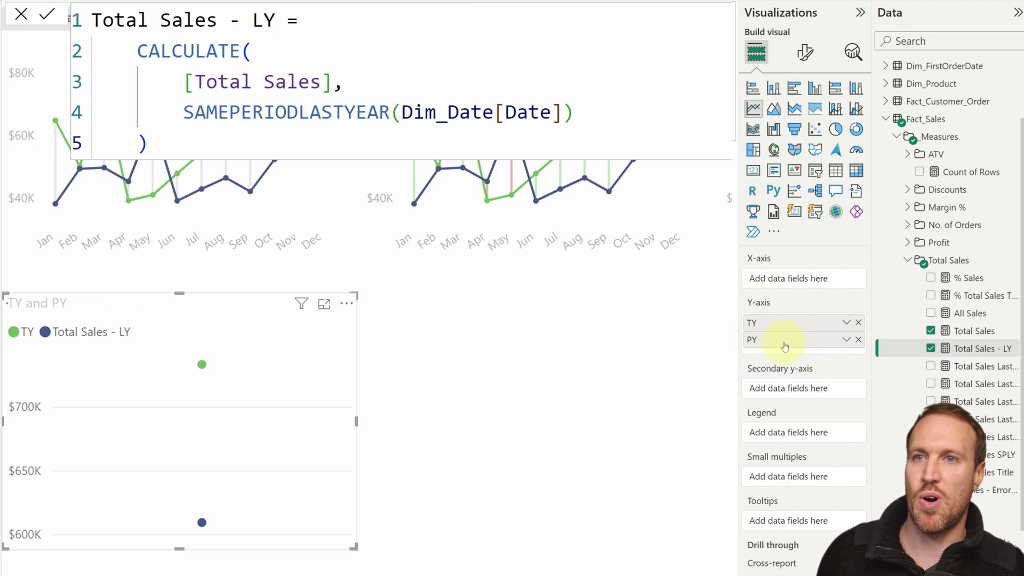
scroll(883, 121, "up", 2)
- Place Dim_Date's MonthShort field on the chart's X-axis to show Jan–Dec
left_click(885, 120)
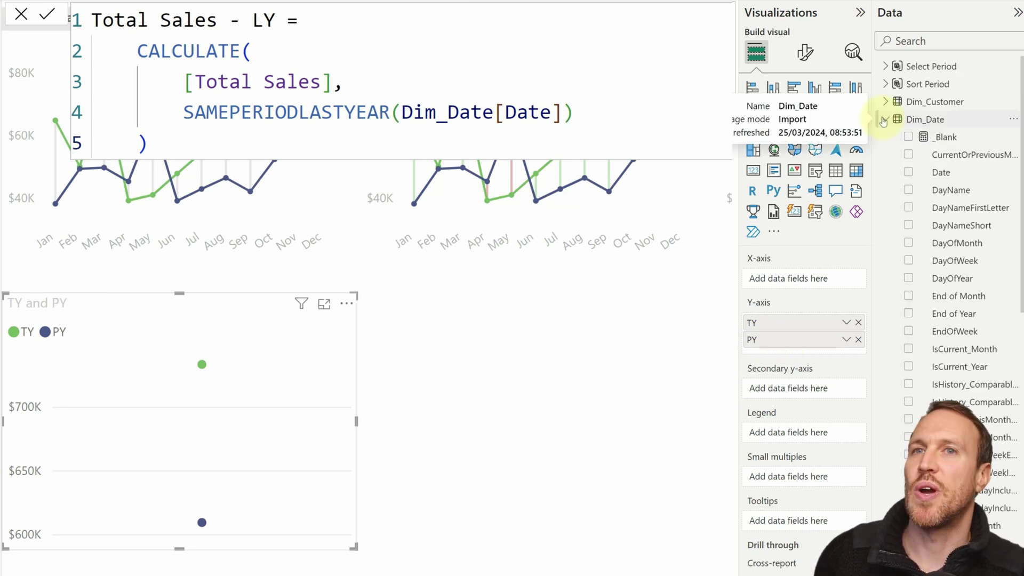
scroll(939, 155, "down", 5)
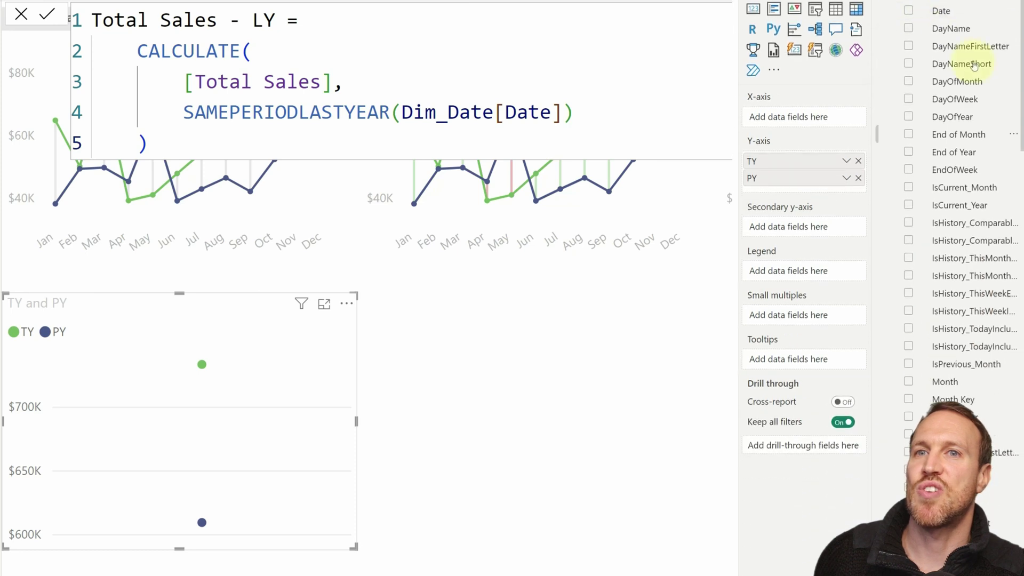
left_click_drag(974, 400, 830, 25)
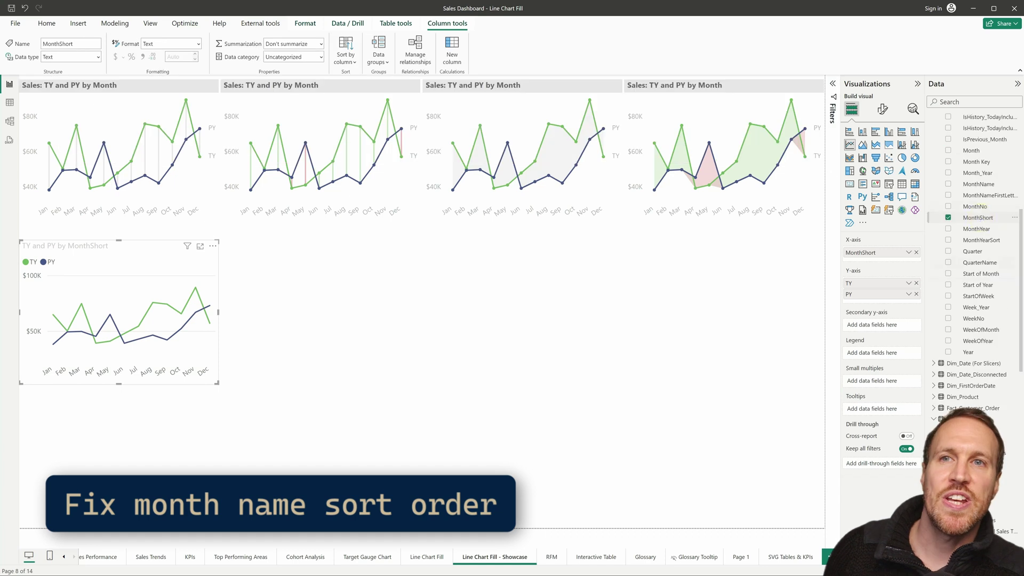
left_click(352, 61)
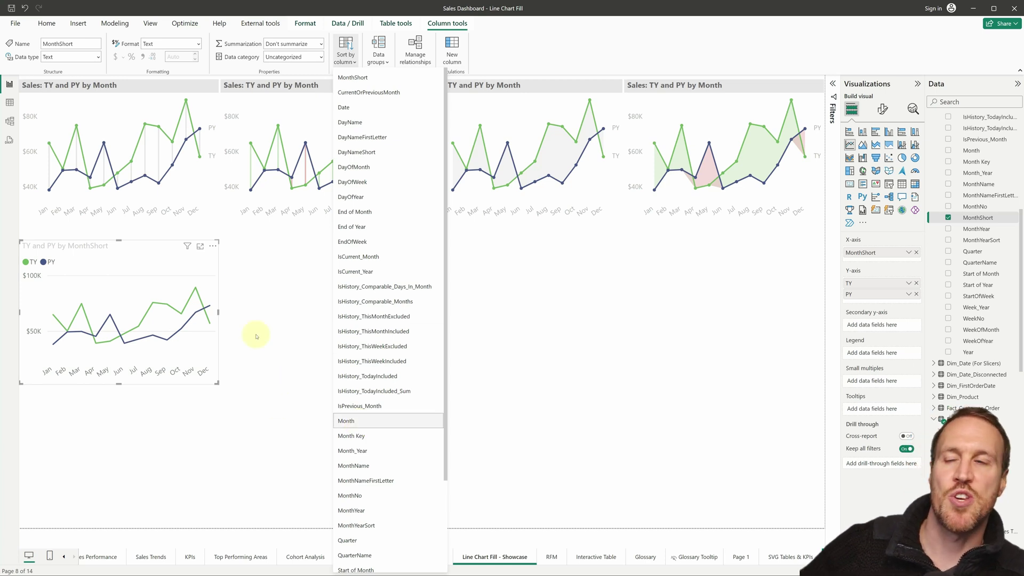
left_click(213, 246)
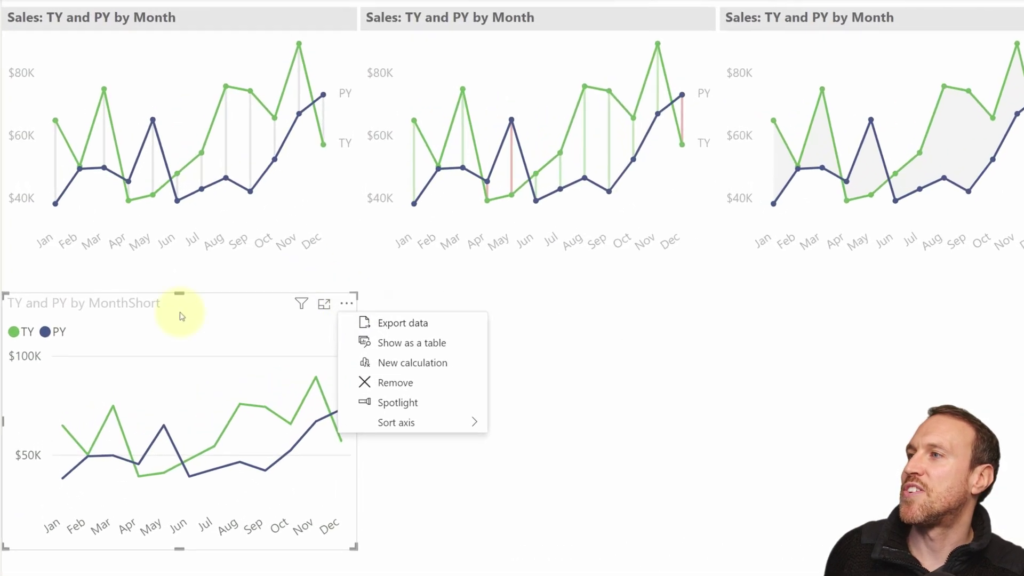
mouse_move(365, 423)
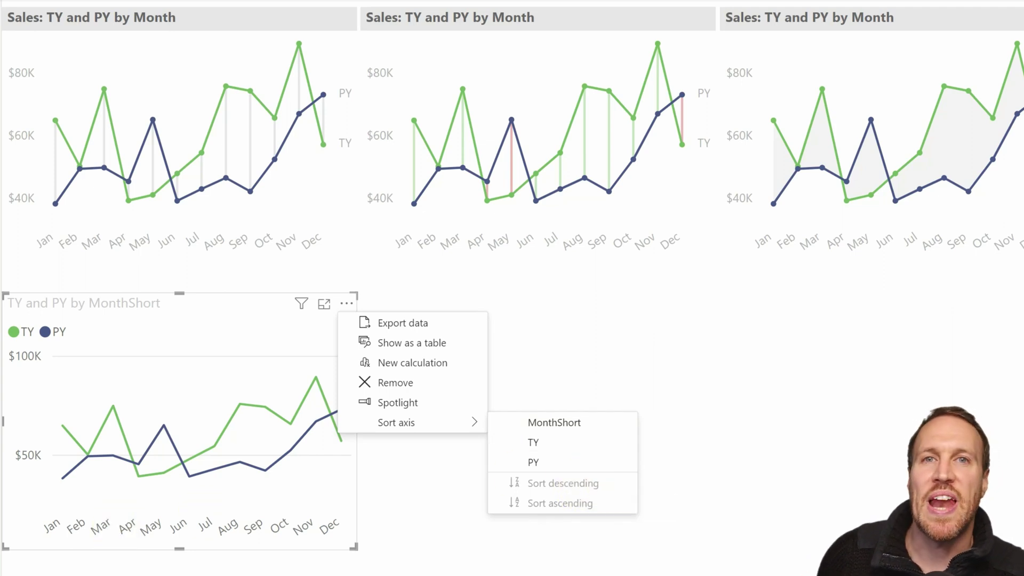
left_click(353, 566)
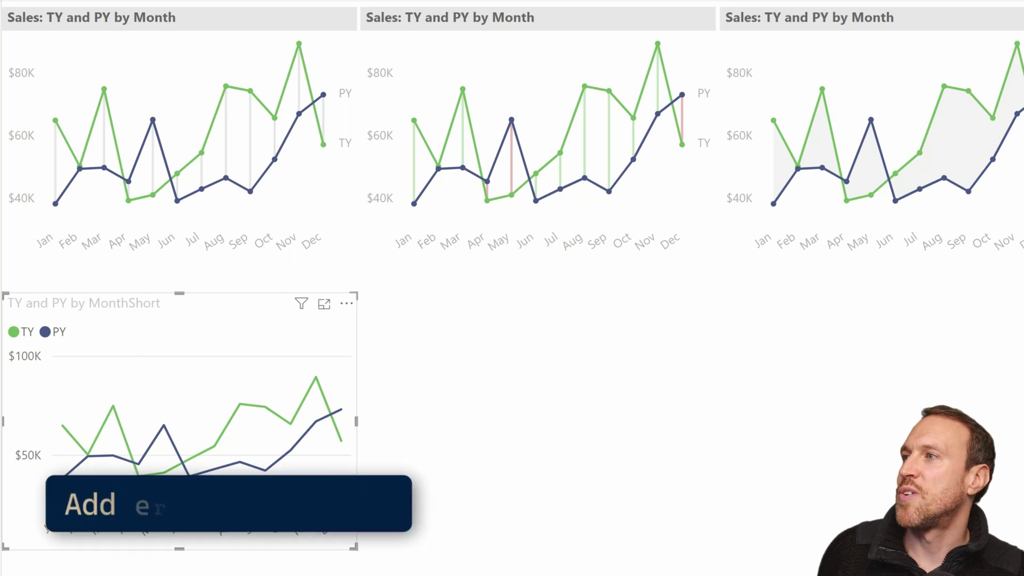
left_click(851, 53)
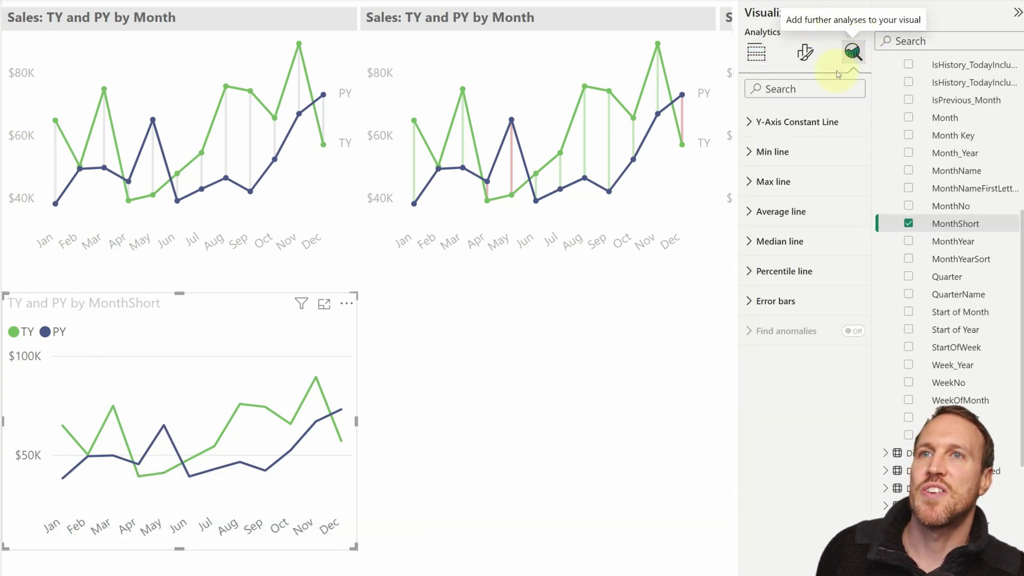
- Enable error bars for the TY series in the Analytics pane
scroll(800, 160, "down", 4)
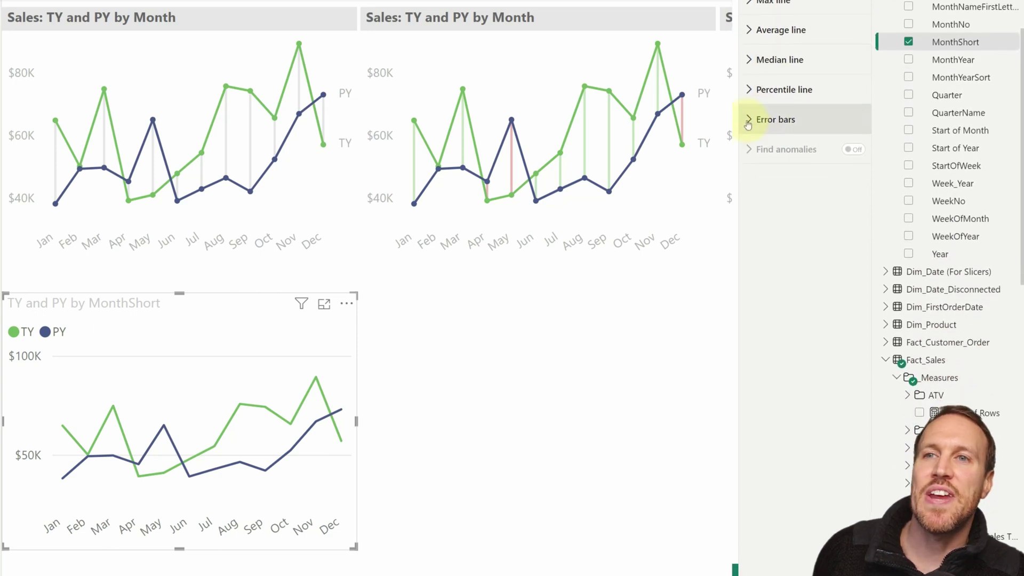
left_click(748, 94)
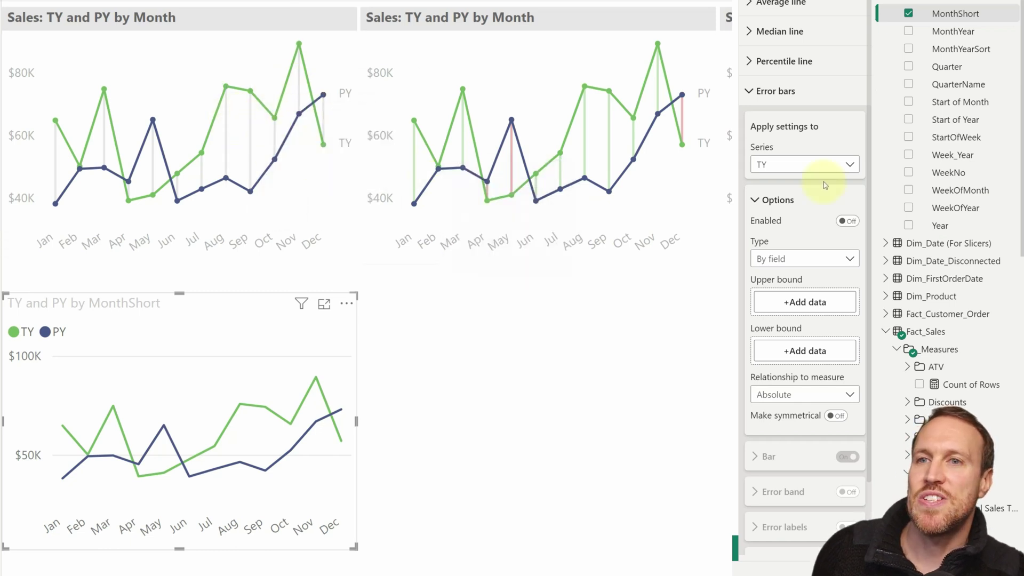
scroll(825, 184, "down", 3)
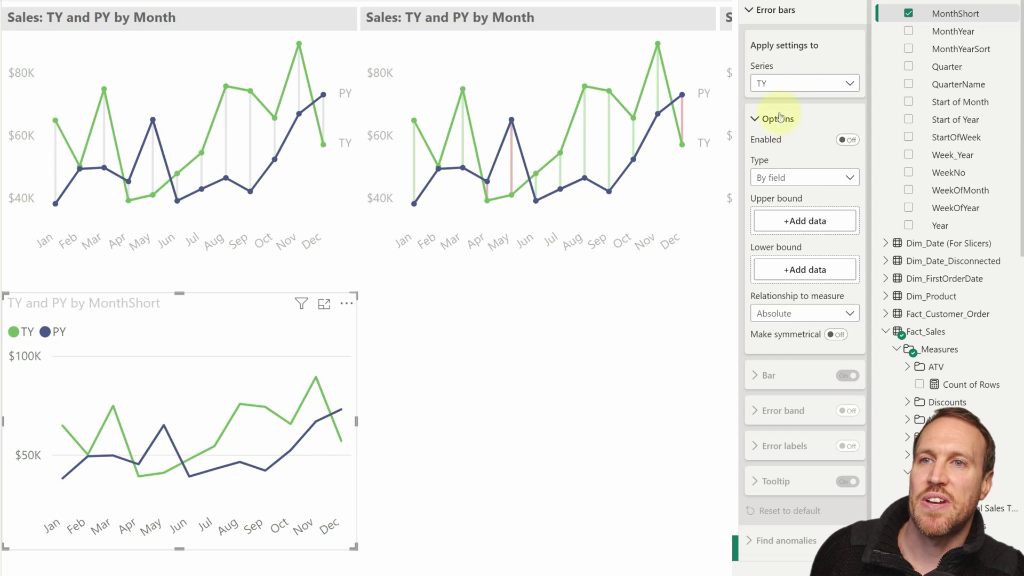
left_click(847, 140)
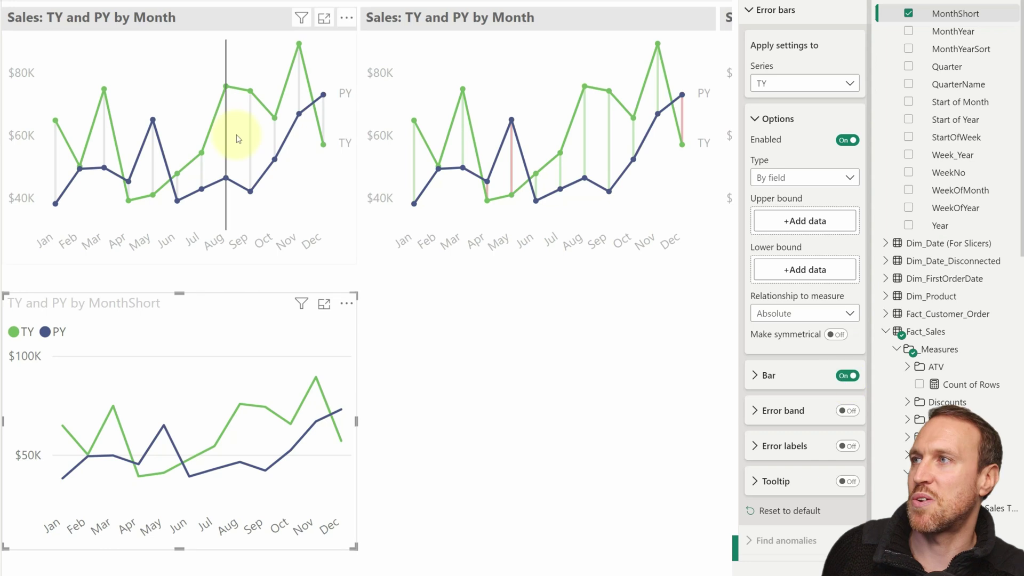
- Set Total Sales as the upper bound and Total Sales - LY as the lower bound
mouse_move(261, 133)
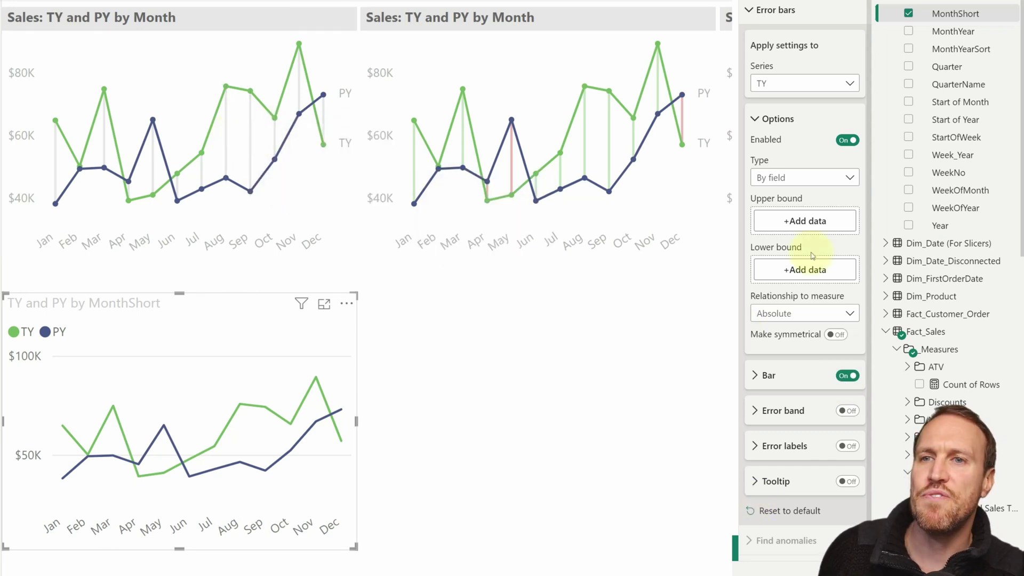
mouse_move(260, 111)
mouse_move(600, 184)
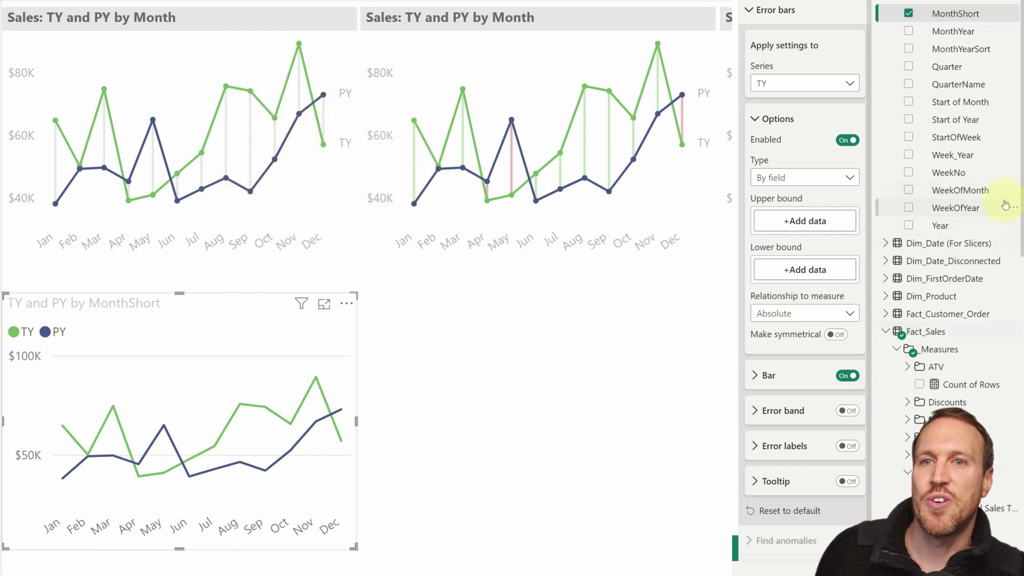
scroll(994, 206, "down", 8)
scroll(994, 205, "down", 3)
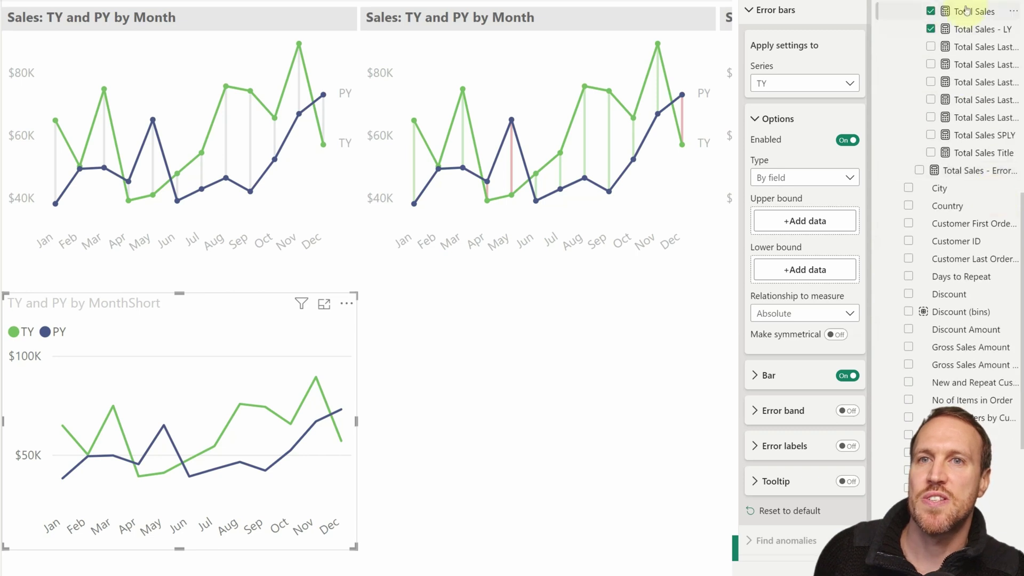
left_click_drag(966, 15, 816, 220)
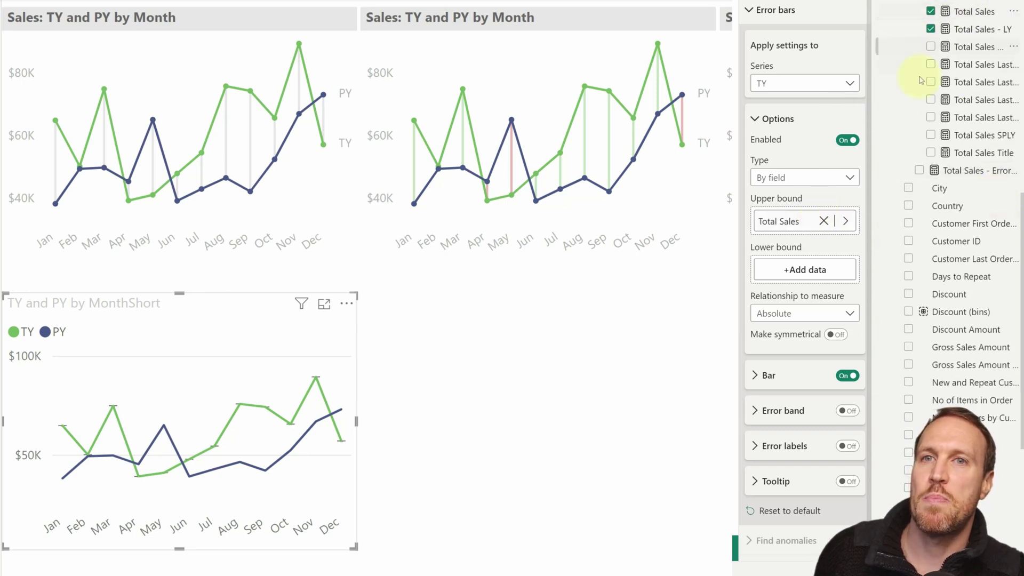
left_click_drag(969, 30, 805, 265)
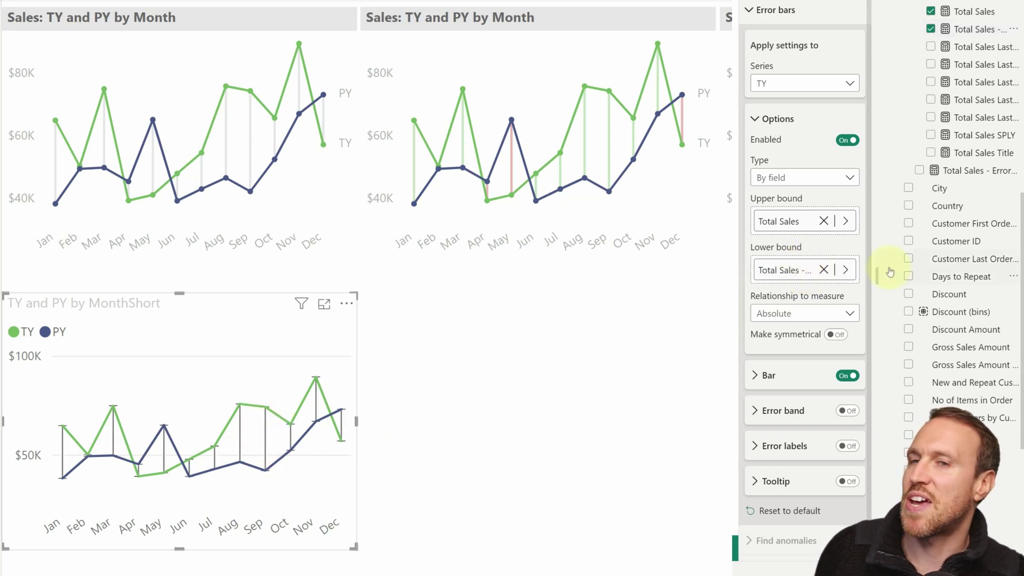
scroll(809, 277, "down", 5)
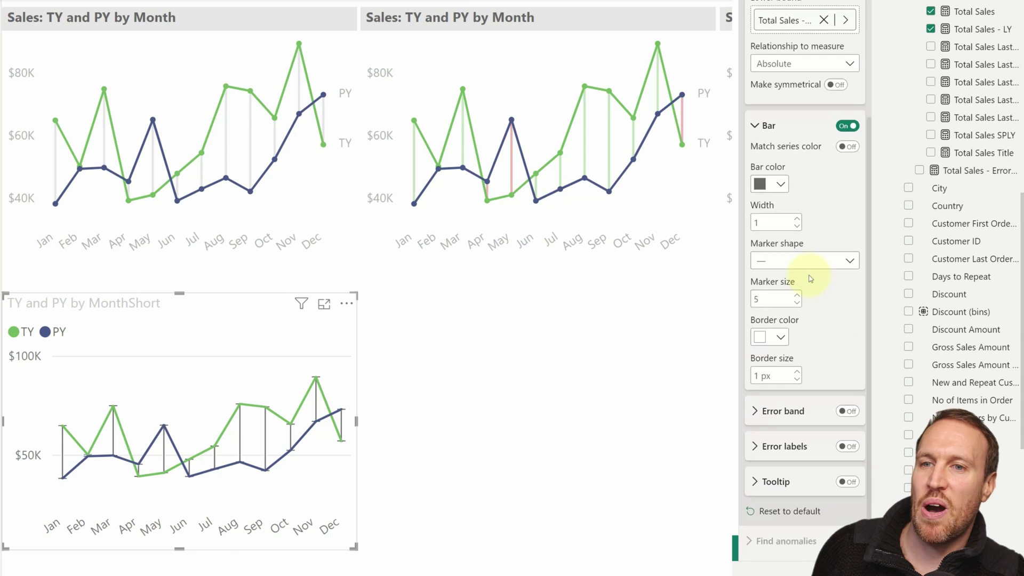
- Turn off Match series color for the error bars and make them grey
left_click(848, 147)
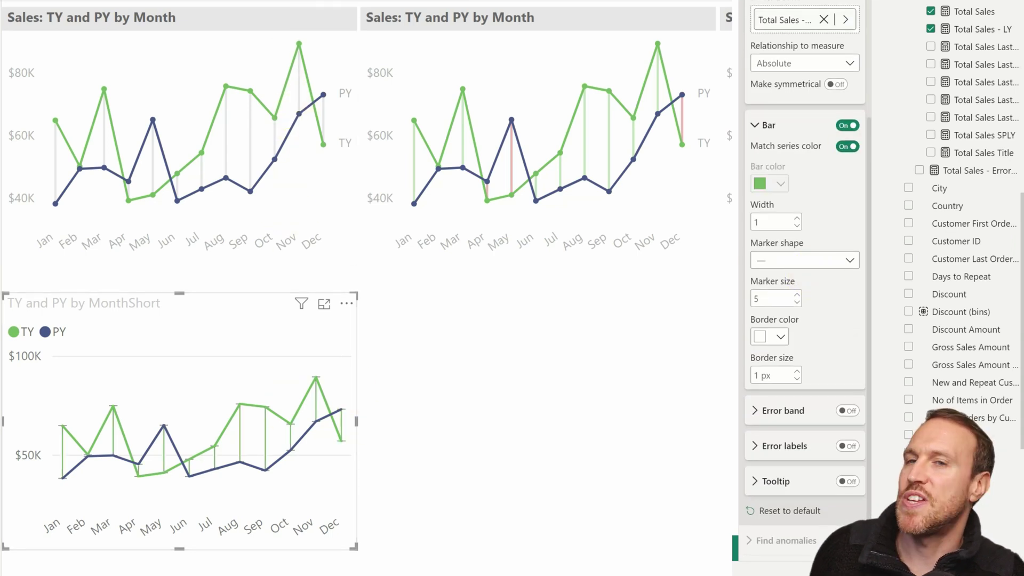
left_click(847, 147)
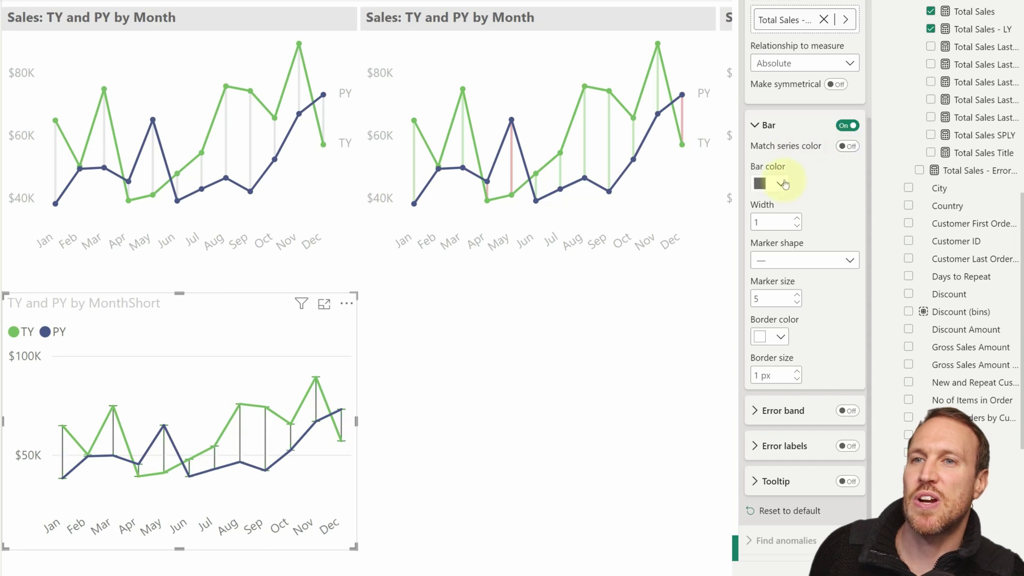
left_click(776, 184)
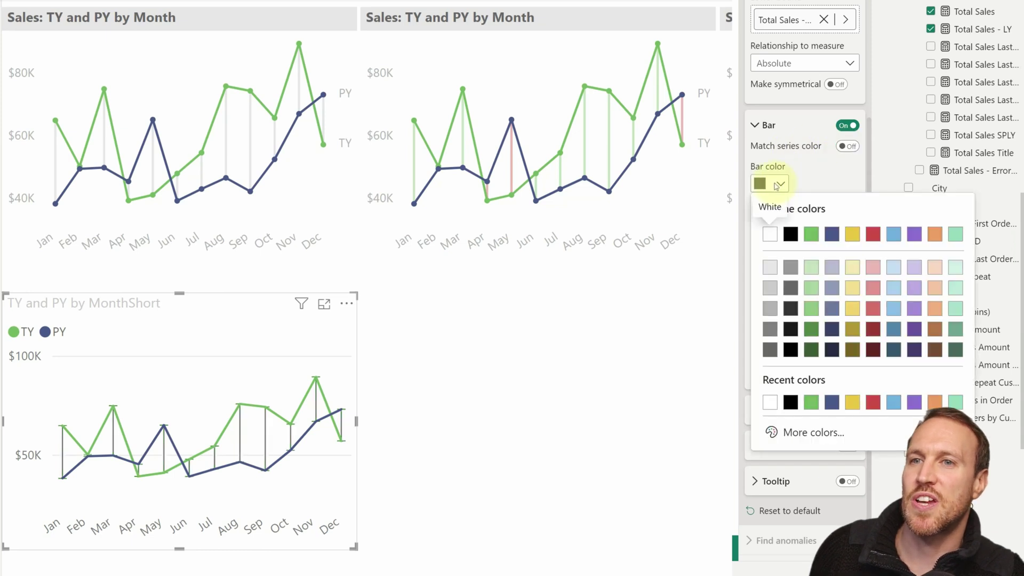
left_click(768, 307)
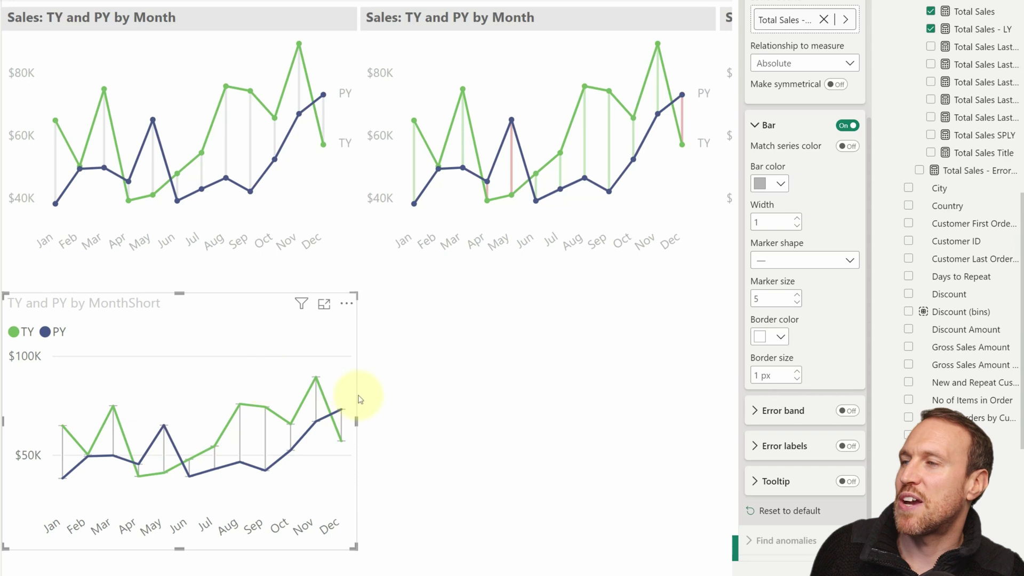
- Enlarge the bottom line chart and set the error bar marker shape to None
left_click_drag(355, 546, 724, 575)
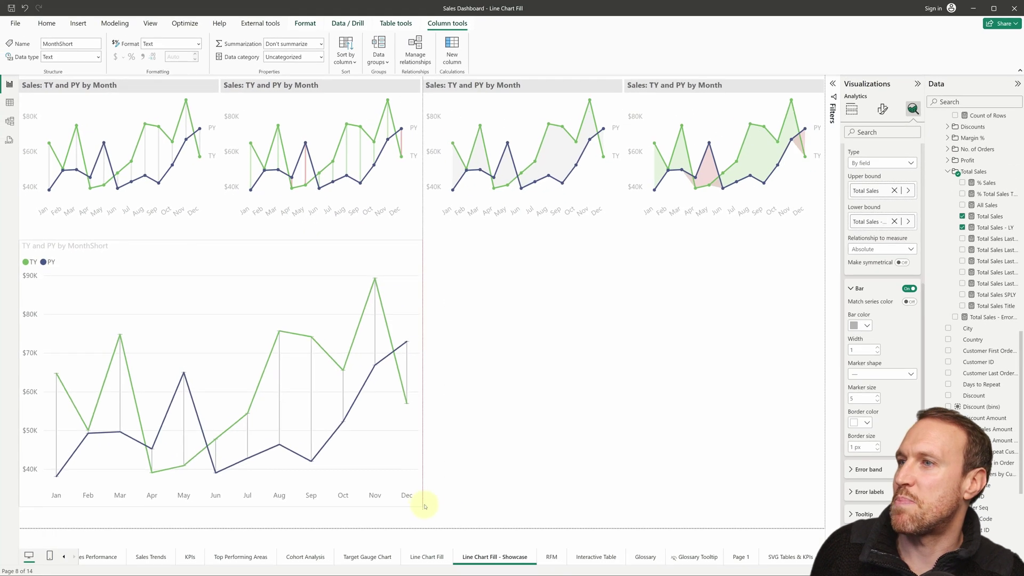
left_click_drag(425, 507, 424, 504)
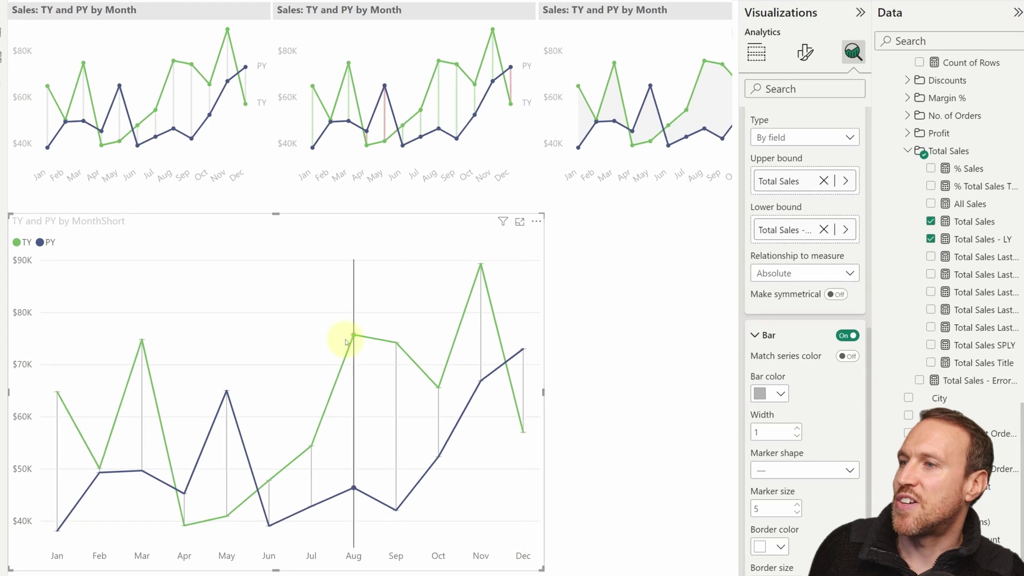
left_click(802, 447)
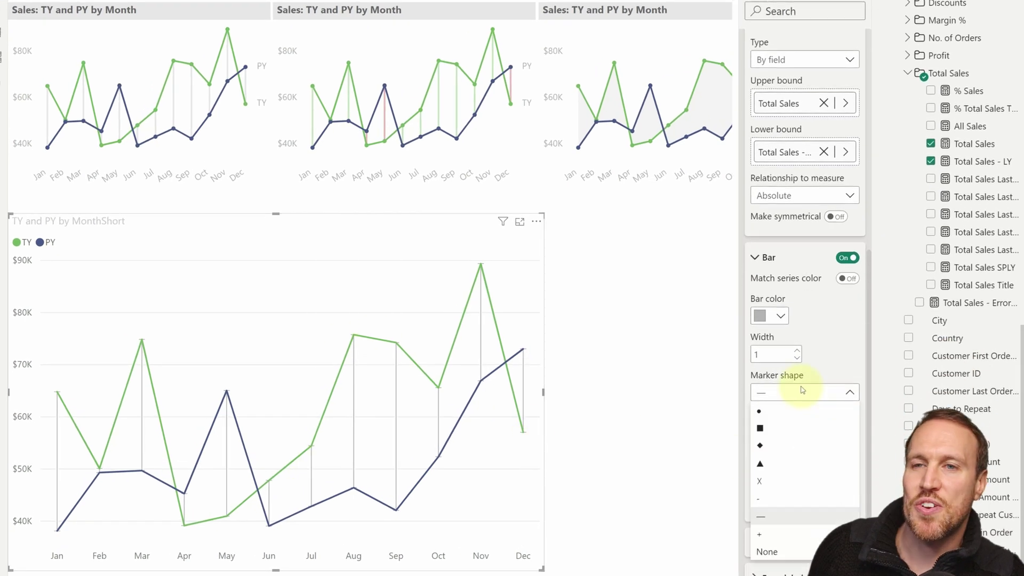
left_click(801, 520)
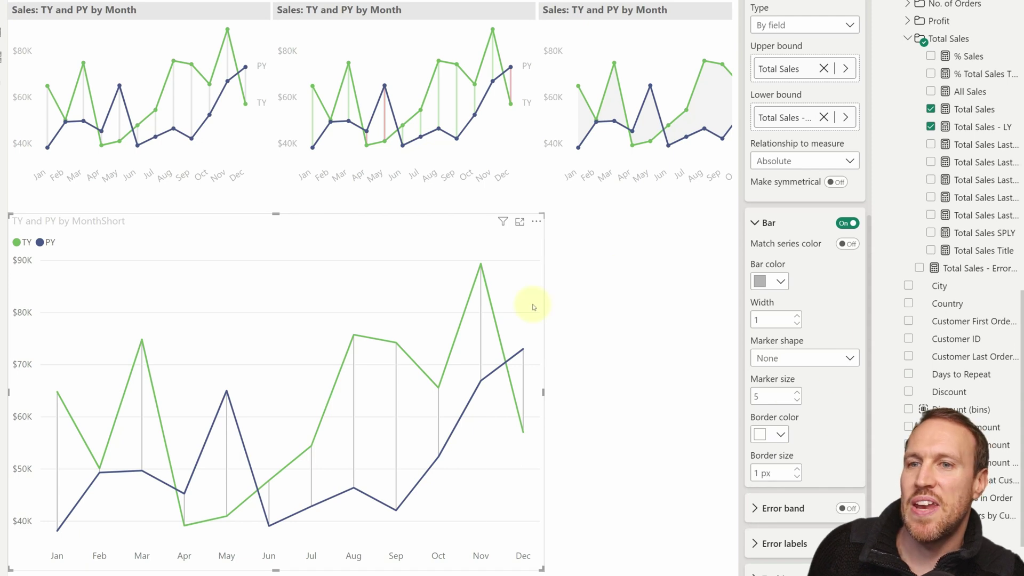
- Increase the error bar width to 2 and give the bars a very light grey colour
left_click(796, 315)
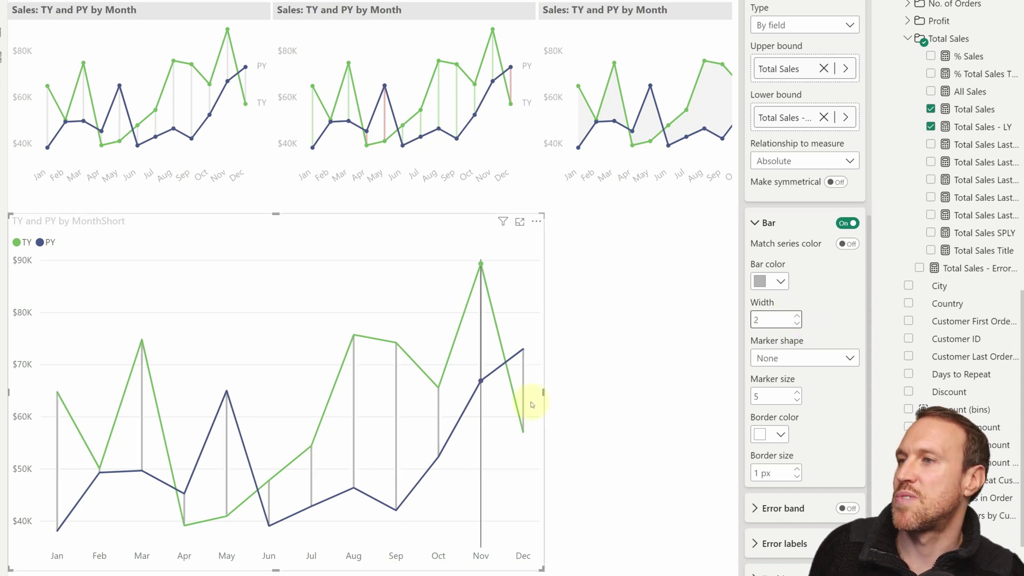
mouse_move(517, 397)
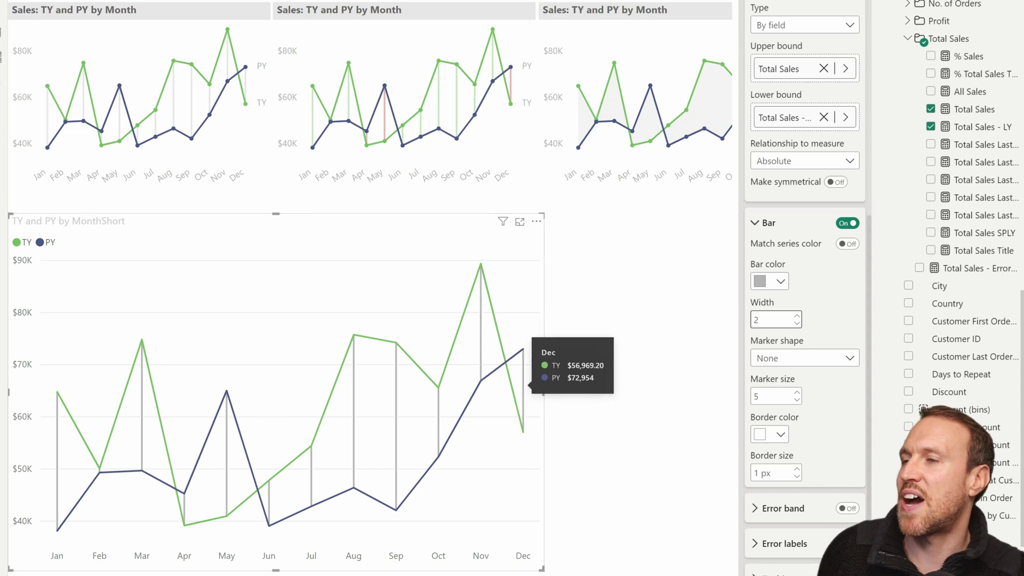
left_click(780, 280)
left_click(773, 368)
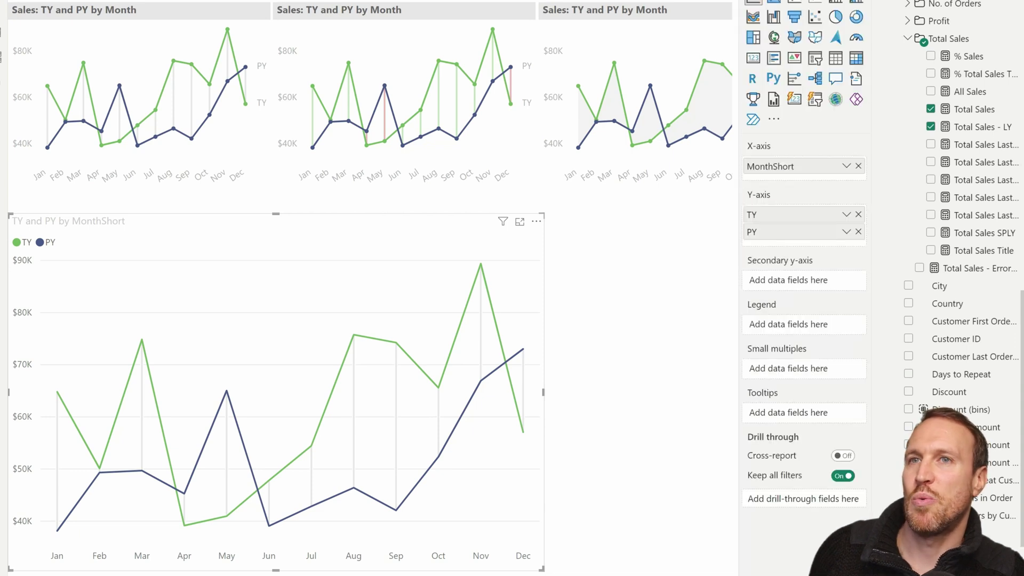
- Turn off the legend and horizontal gridlines, and turn on series labels
left_click(831, 4)
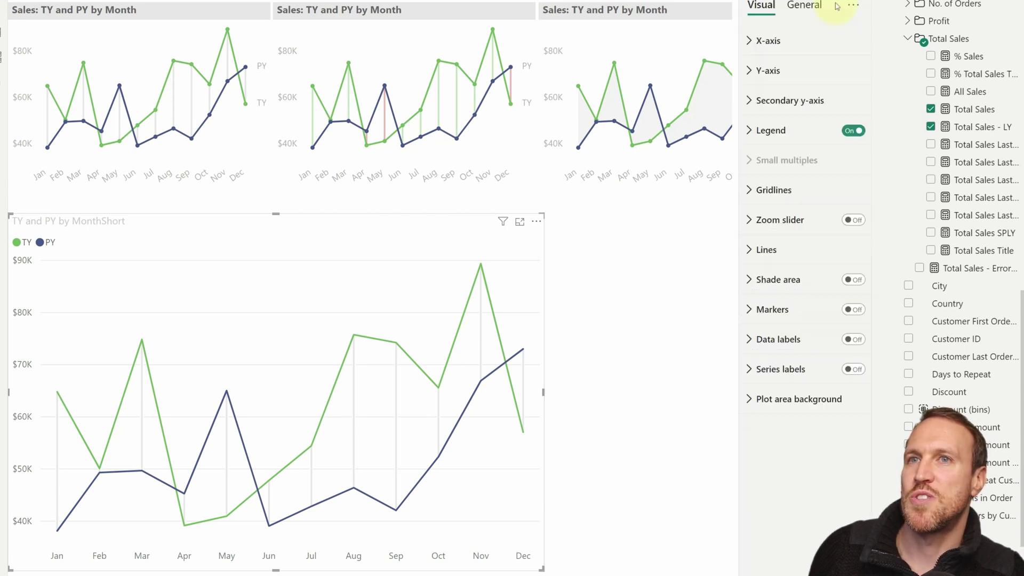
left_click(850, 131)
left_click(842, 193)
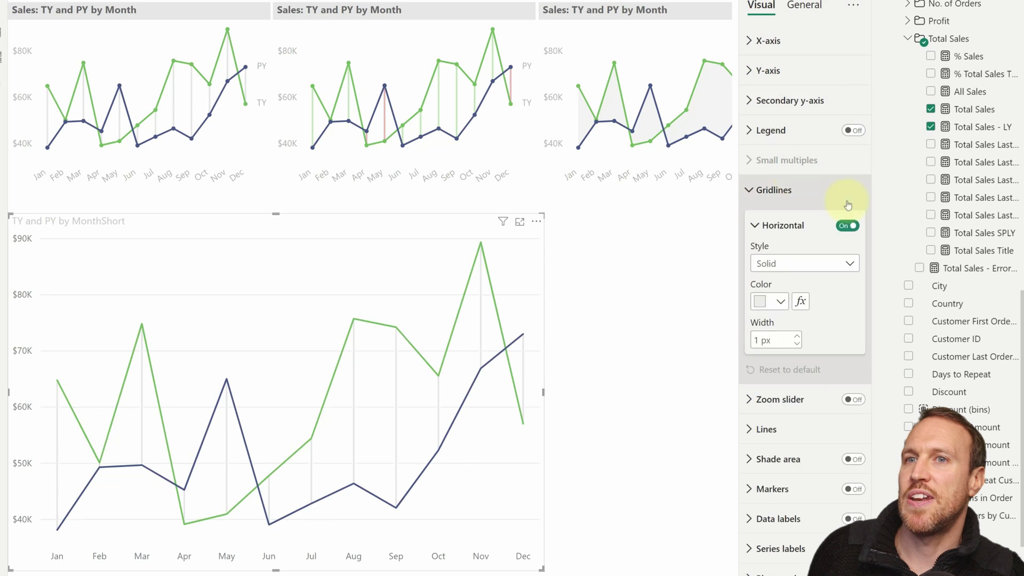
left_click(846, 225)
left_click(761, 191)
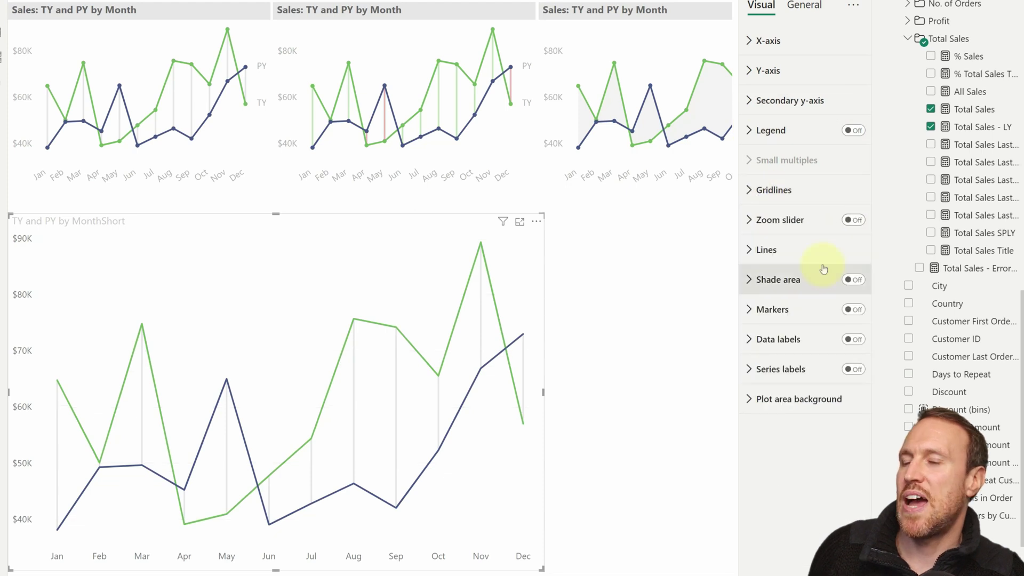
left_click(852, 369)
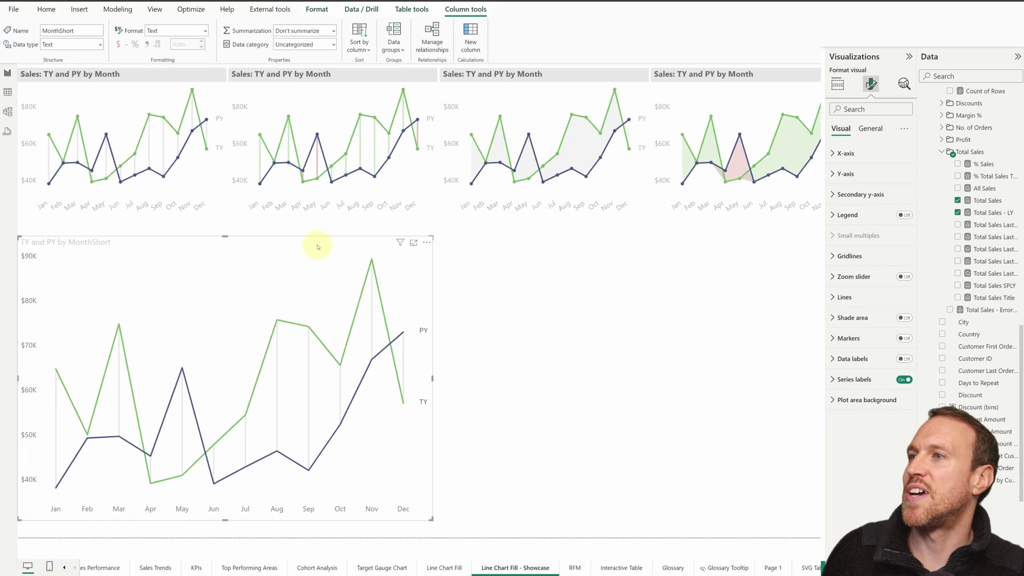
- Duplicate the line chart and place the copy beside the other charts
key("ctrl+c")
key("ctrl+v")
left_click_drag(299, 265, 738, 260)
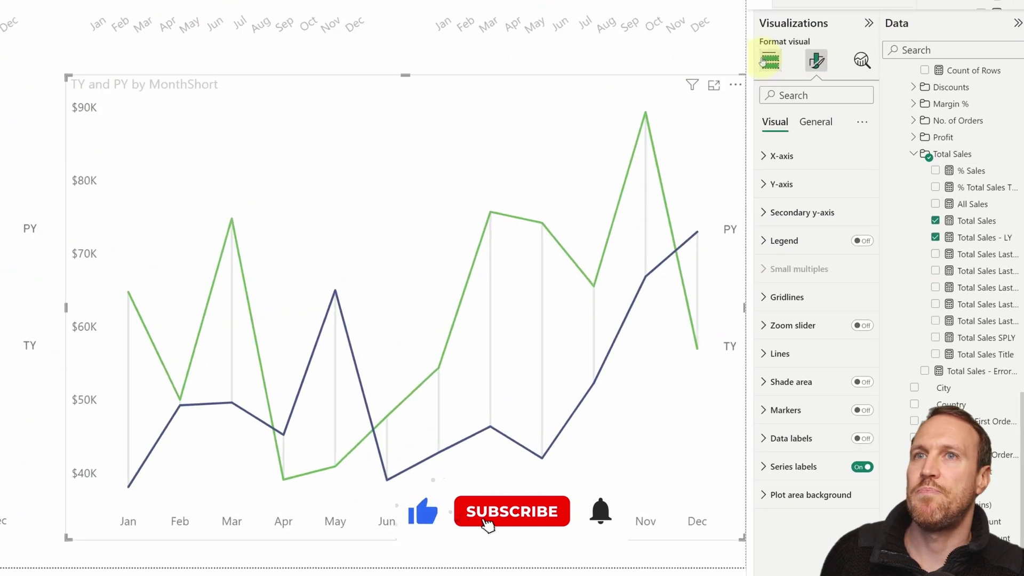
left_click(912, 109)
scroll(779, 271, "down", 1)
- On the copied chart, turn Error band on, Bar off, and disable the band's Match series color
left_click(776, 267)
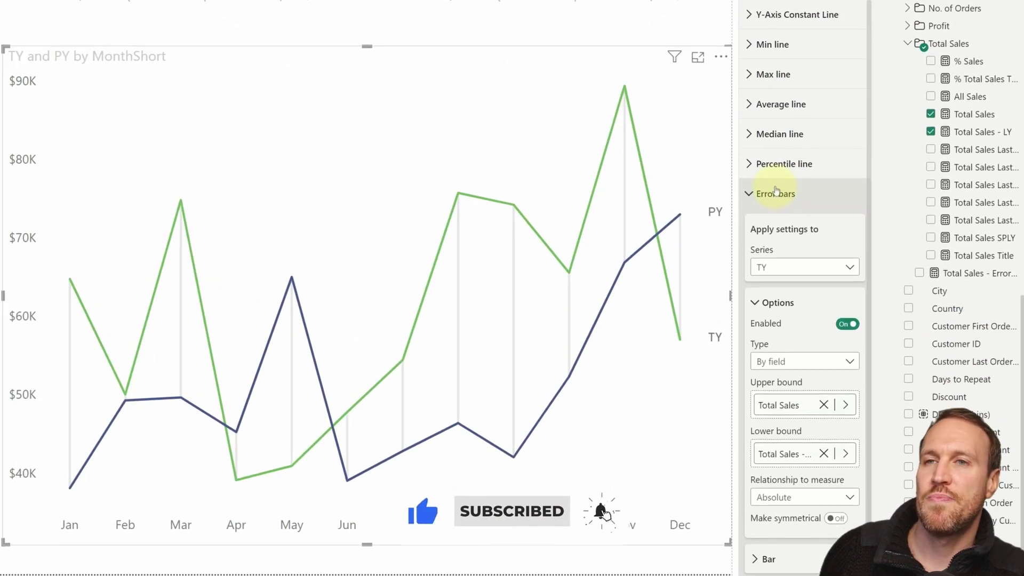
scroll(776, 413, "down", 3)
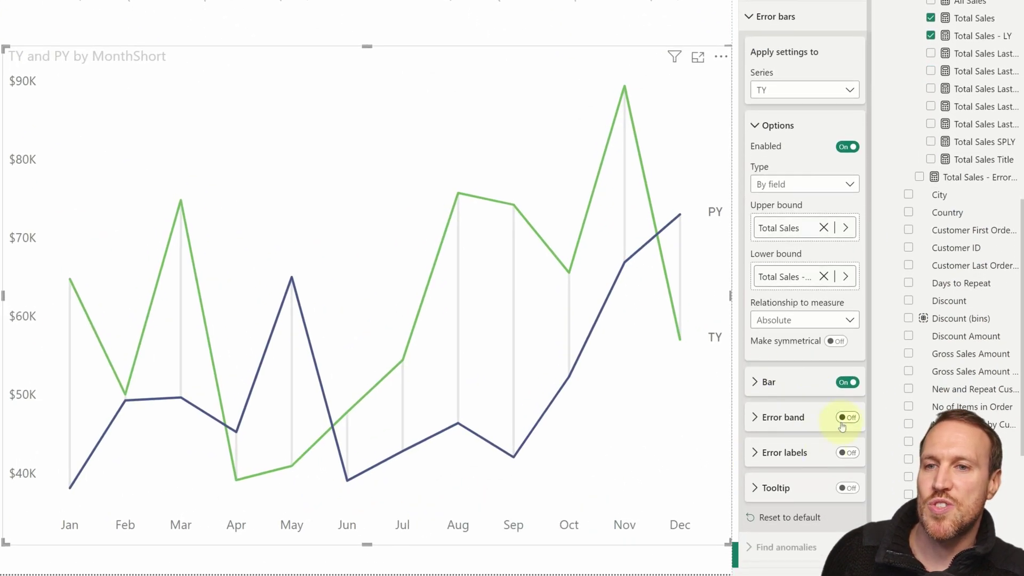
left_click(848, 419)
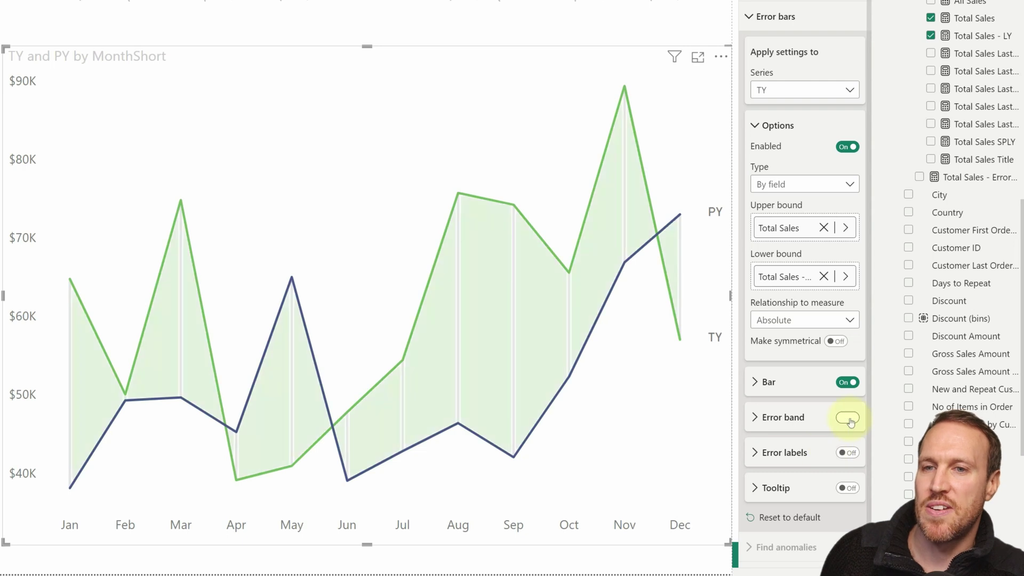
left_click(848, 382)
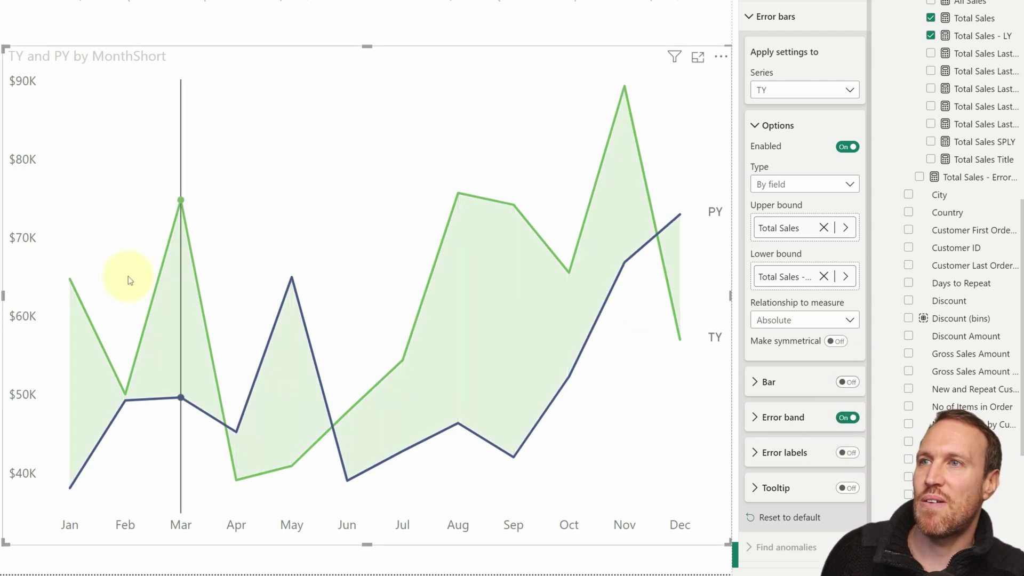
left_click(782, 417)
scroll(811, 411, "down", 2)
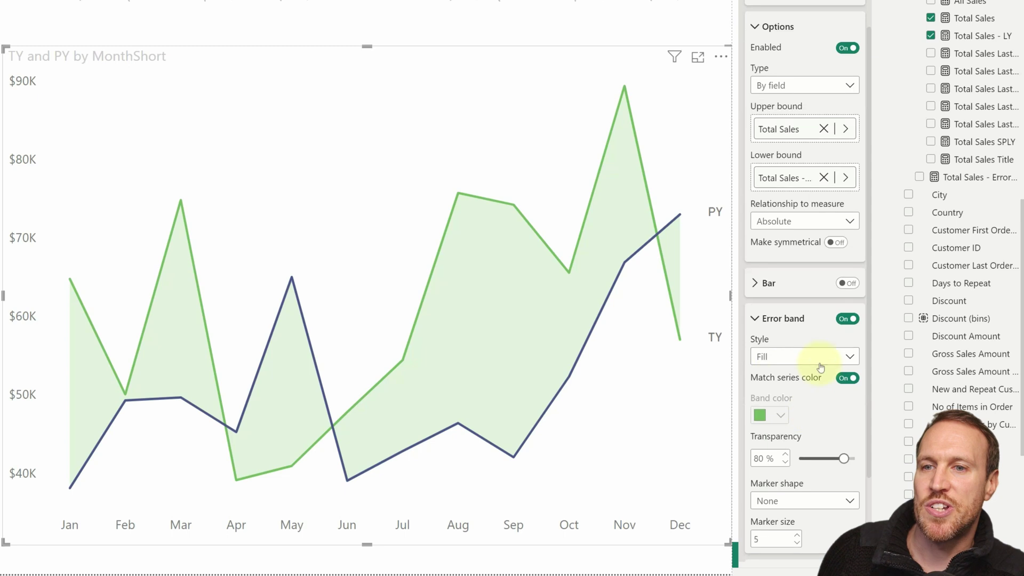
left_click(845, 378)
- Set the error band colour to light grey with 50% transparency
left_click(788, 415)
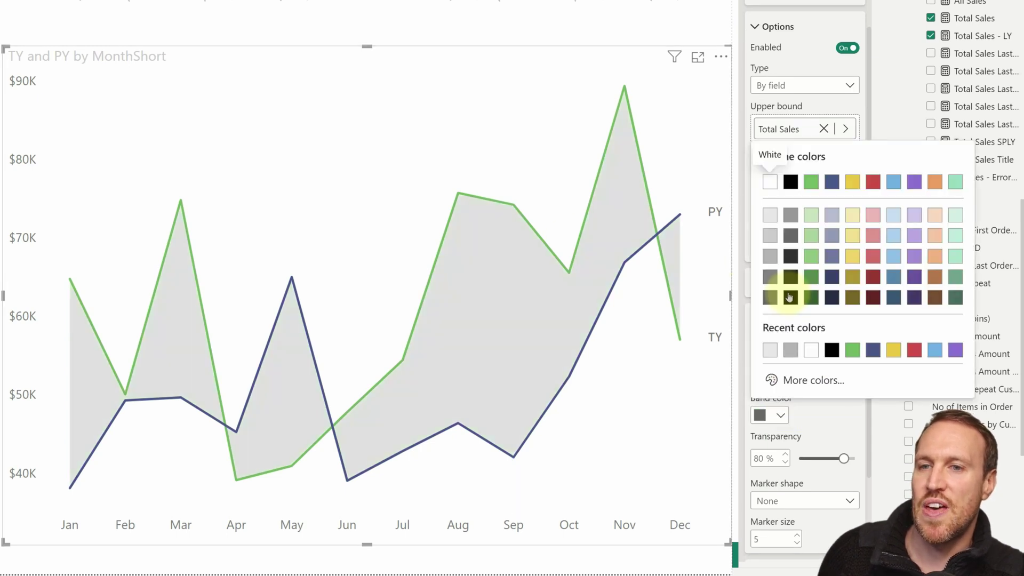
left_click(773, 218)
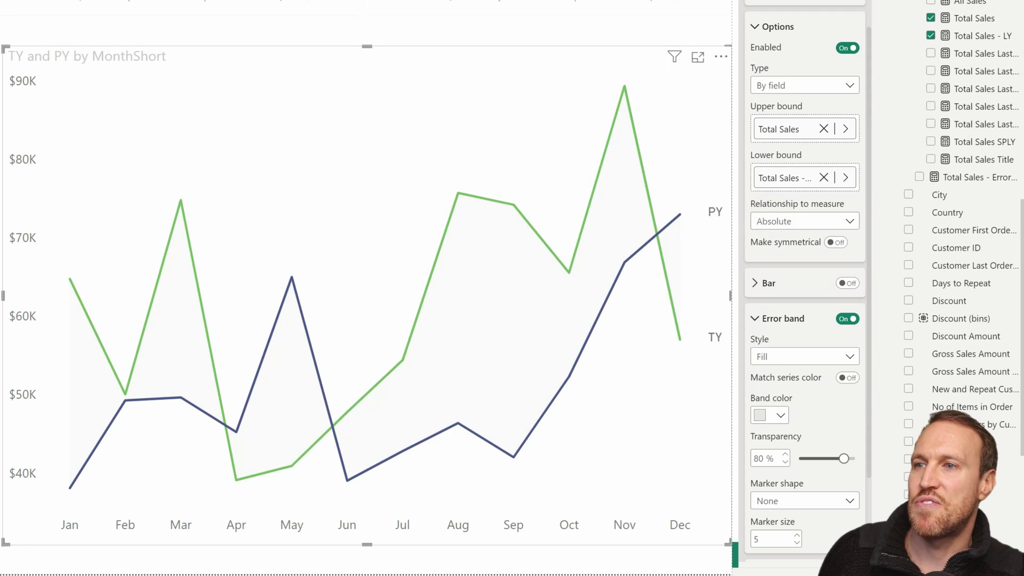
double_click(787, 461)
left_click_drag(841, 457, 828, 458)
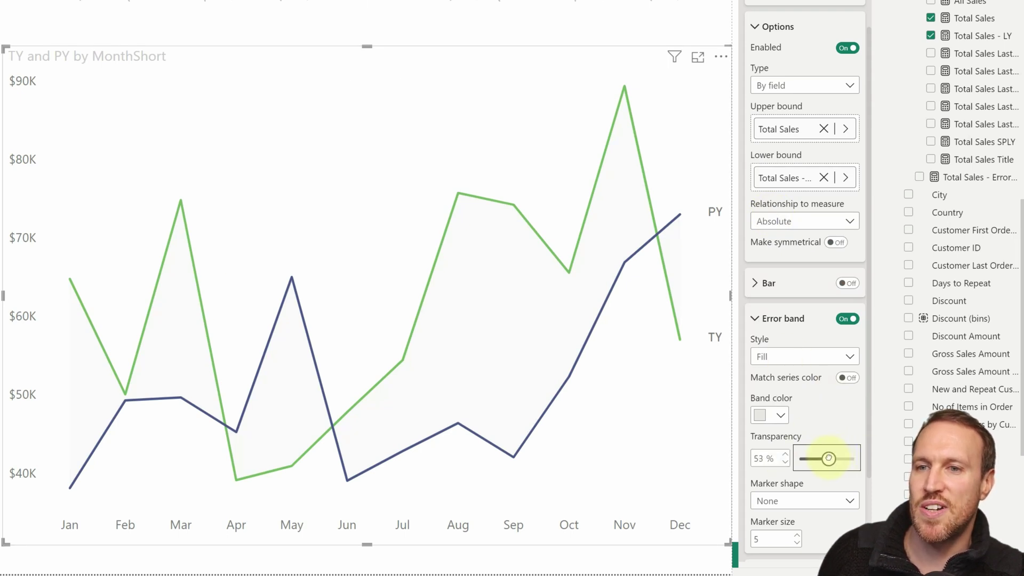
double_click(787, 461)
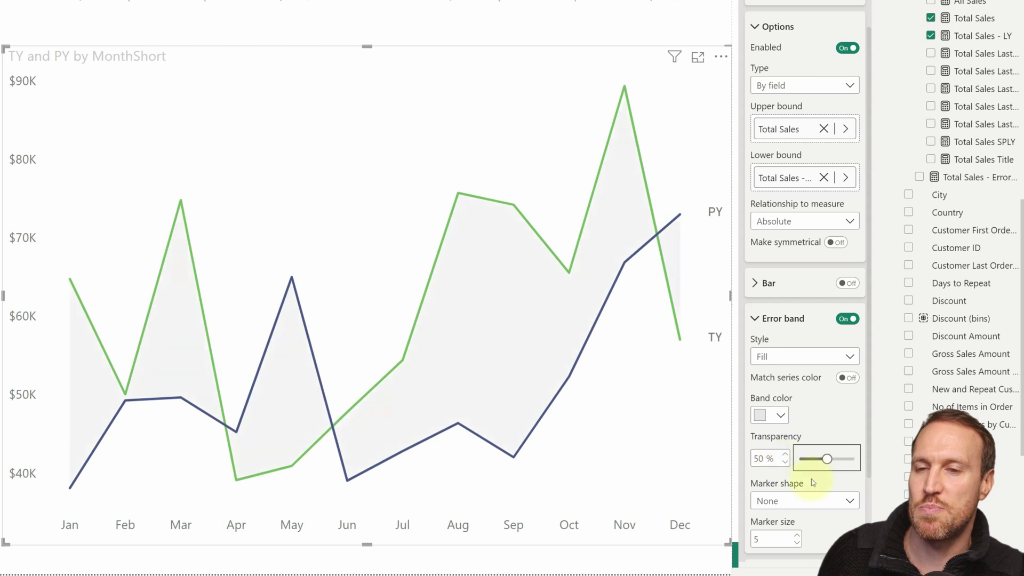
mouse_move(566, 318)
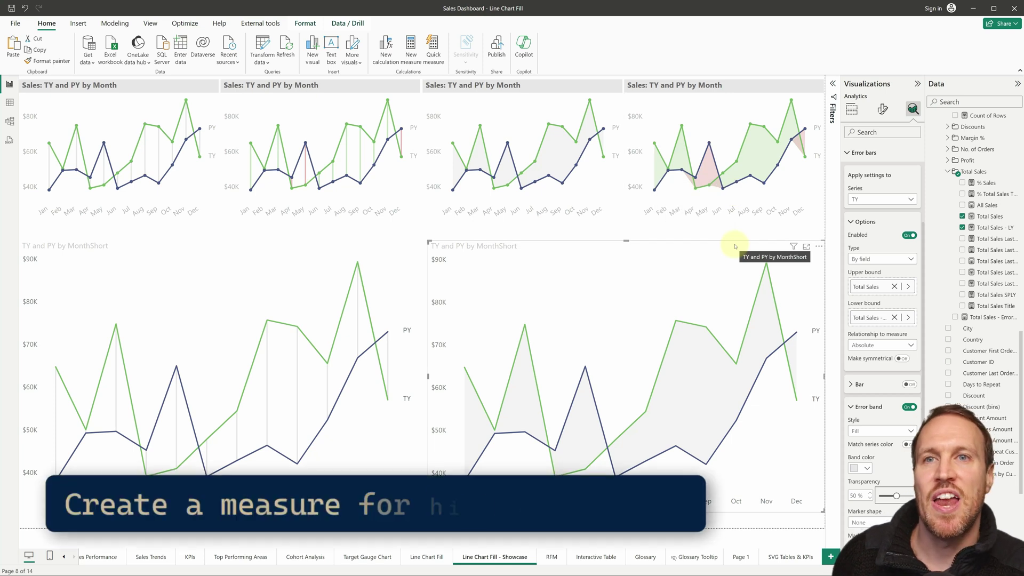
- Check the Error Bar High & Low Colour Format measure's MIN formula, then select the bottom-left chart
left_click(987, 317)
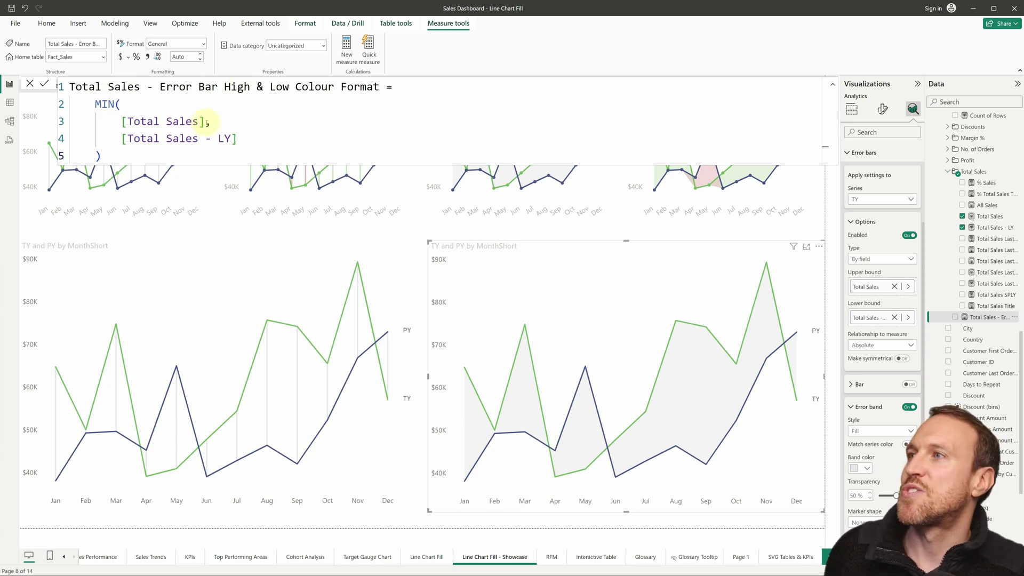
left_click(243, 137)
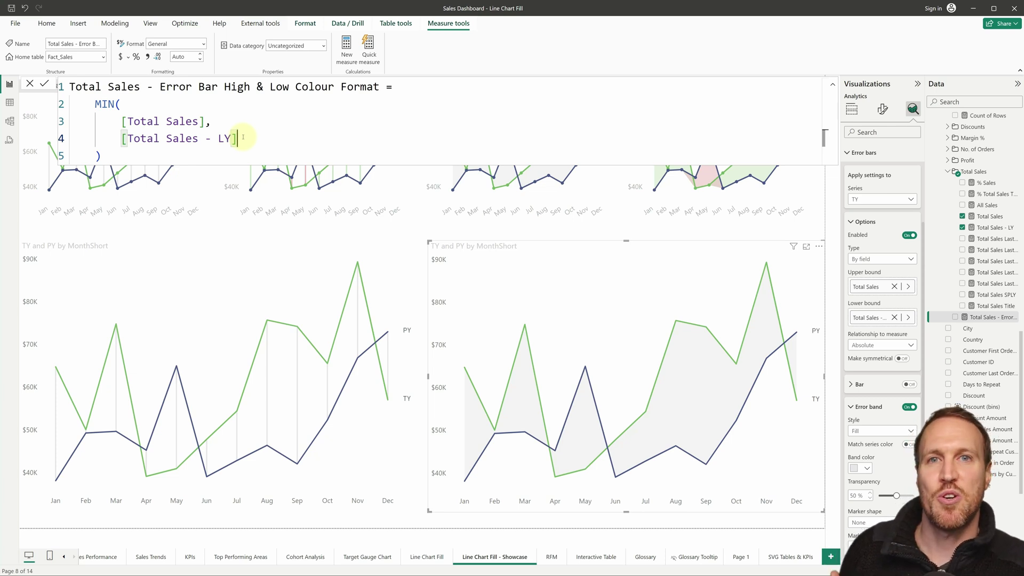
left_click(314, 254)
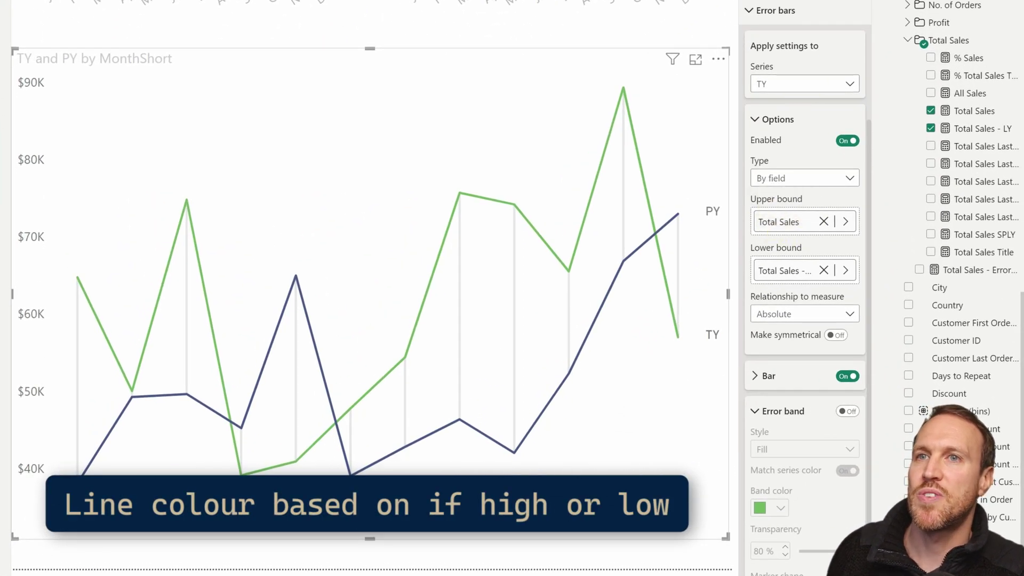
- Clear TY's error bar bounds and make the error bar measure its upper bound
left_click(798, 85)
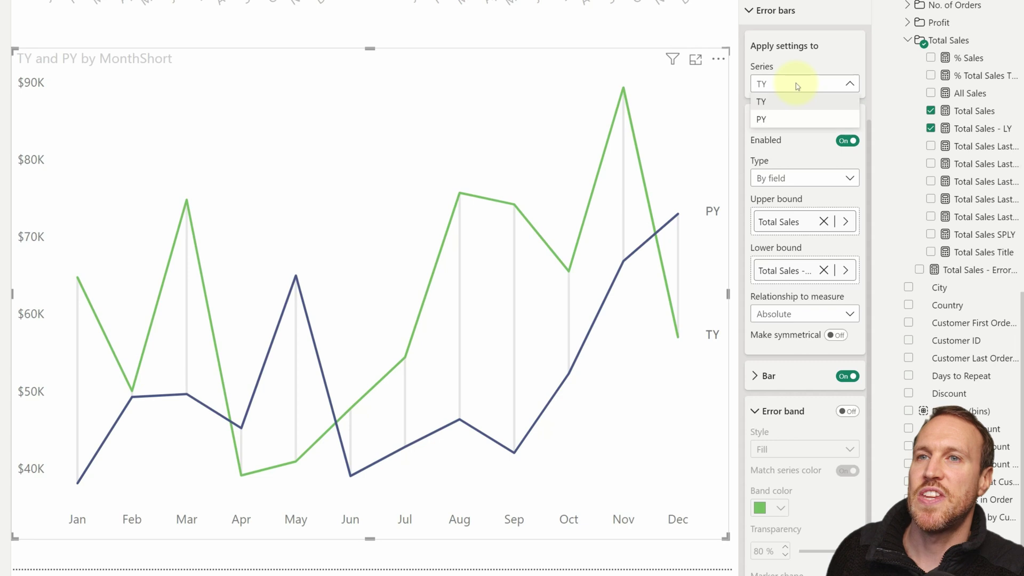
left_click(795, 121)
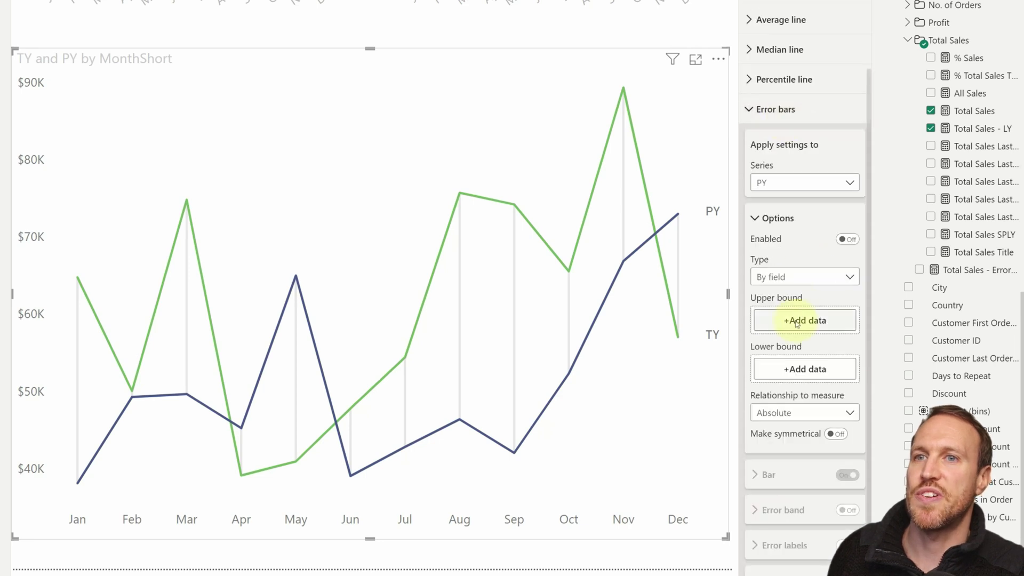
left_click(804, 192)
left_click(798, 199)
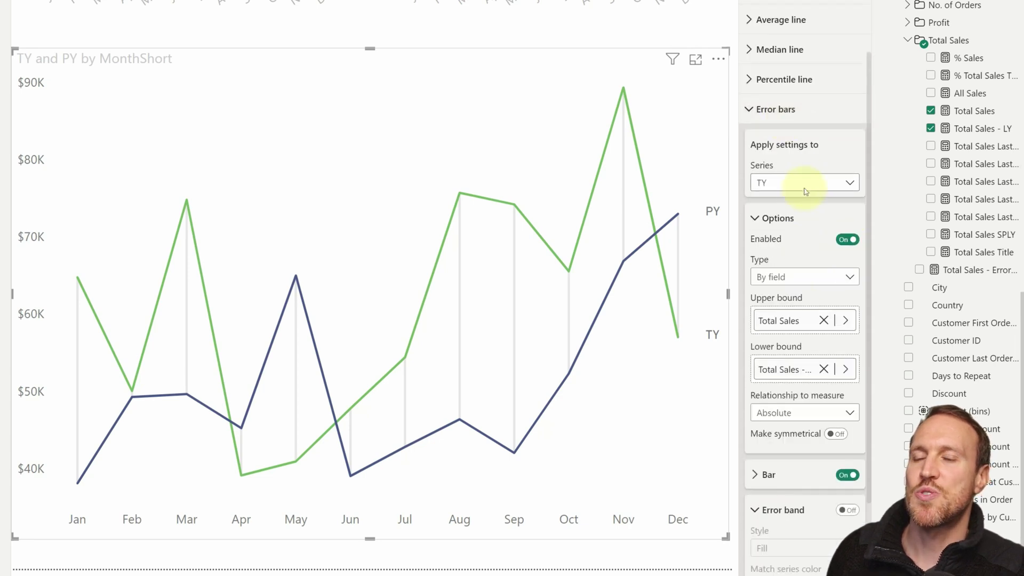
left_click(823, 320)
left_click(824, 368)
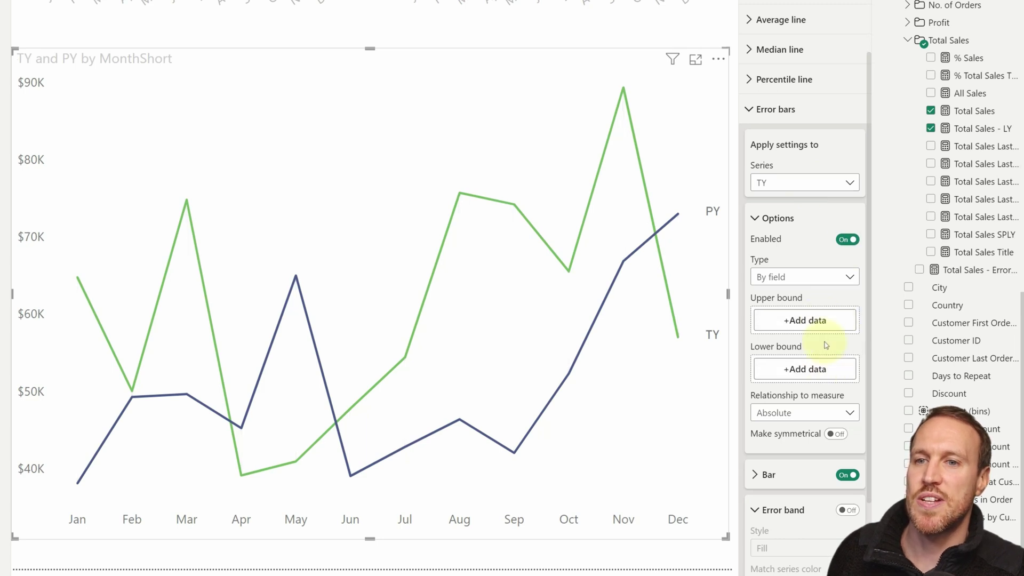
left_click_drag(977, 270, 812, 322)
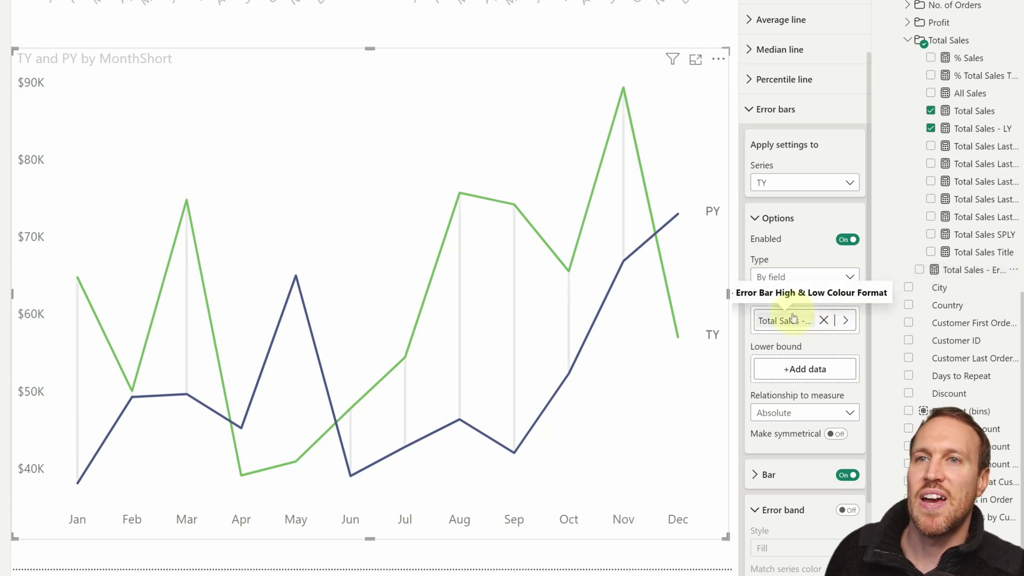
- Enable error bars for PY with the error bar measure as its lower bound
left_click(814, 184)
left_click(795, 219)
left_click(841, 238)
left_click(852, 241)
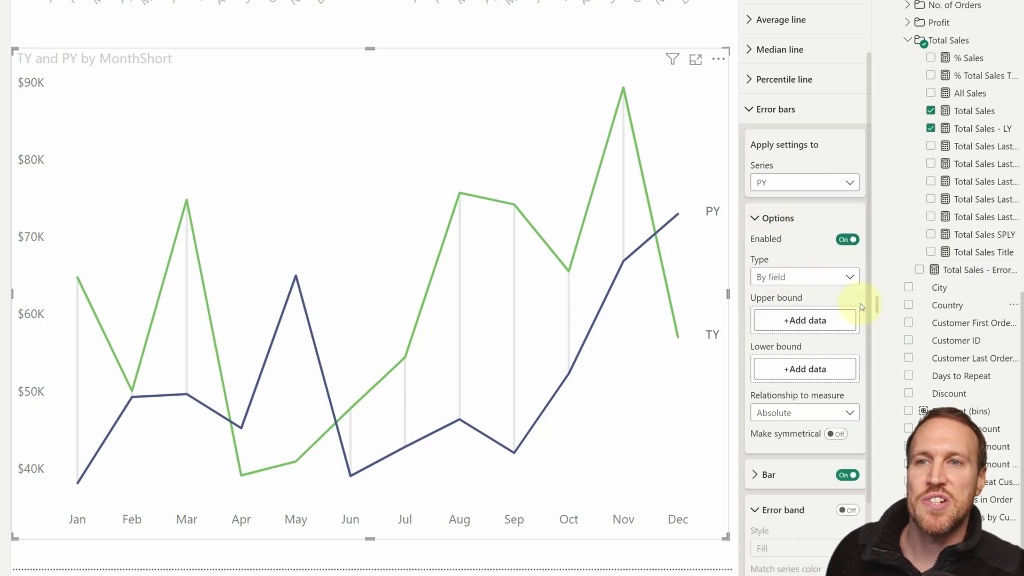
left_click_drag(956, 271, 796, 370)
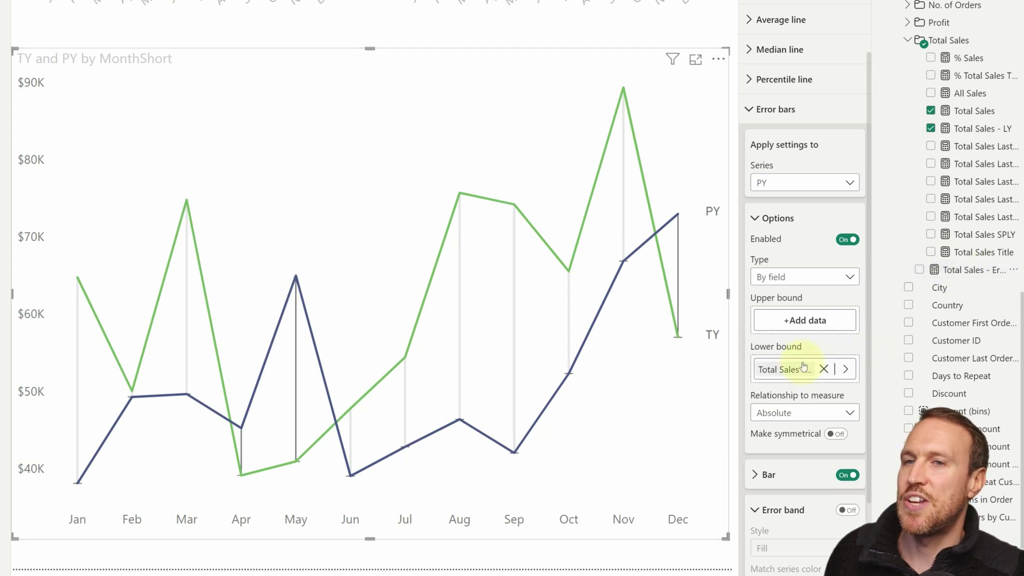
left_click(822, 373)
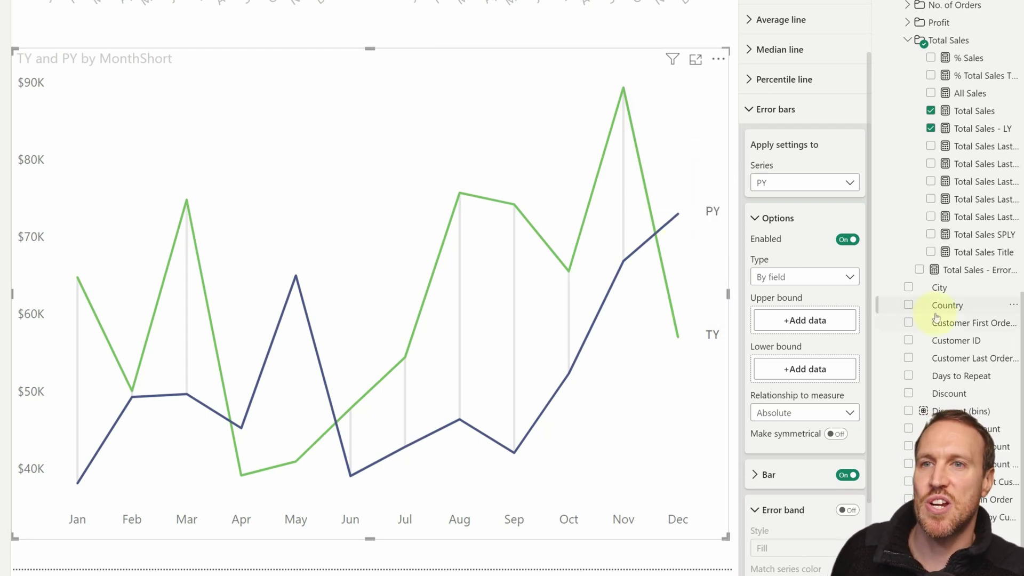
left_click_drag(881, 297, 806, 369)
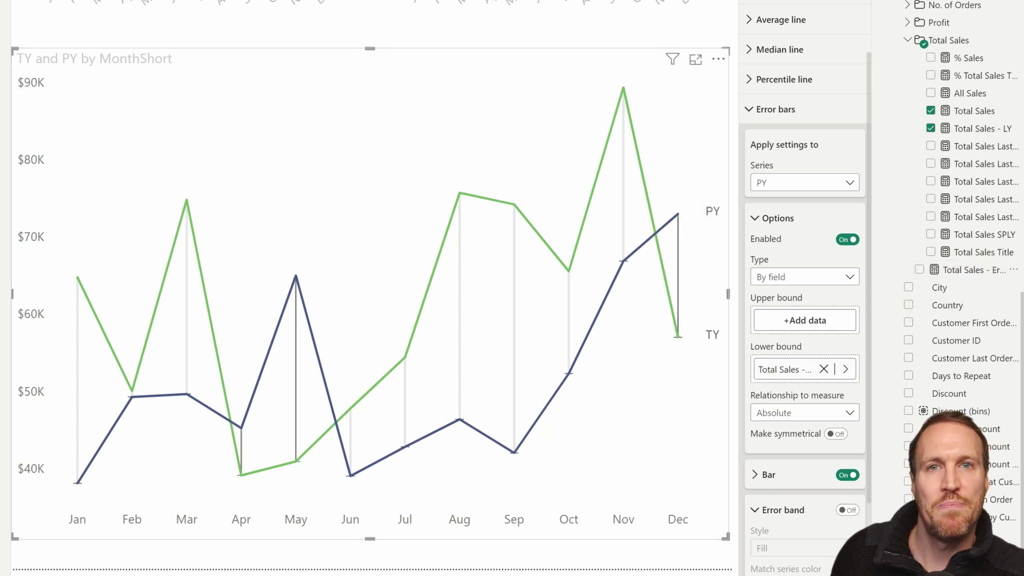
left_click(754, 474)
scroll(816, 331, "down", 7)
- Remove the error bar end markers and colour PY's error bars pink
left_click(809, 215)
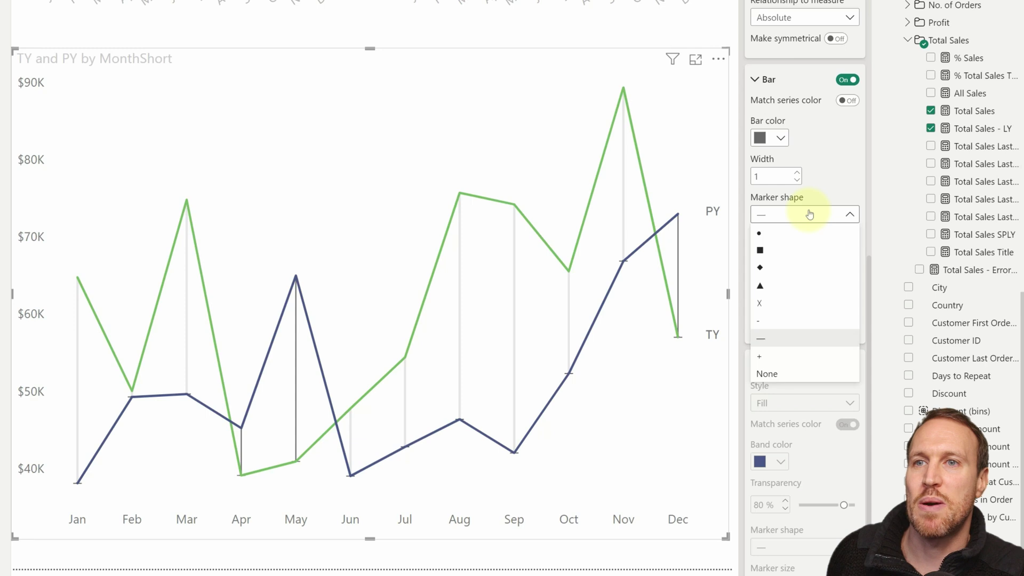
left_click(784, 374)
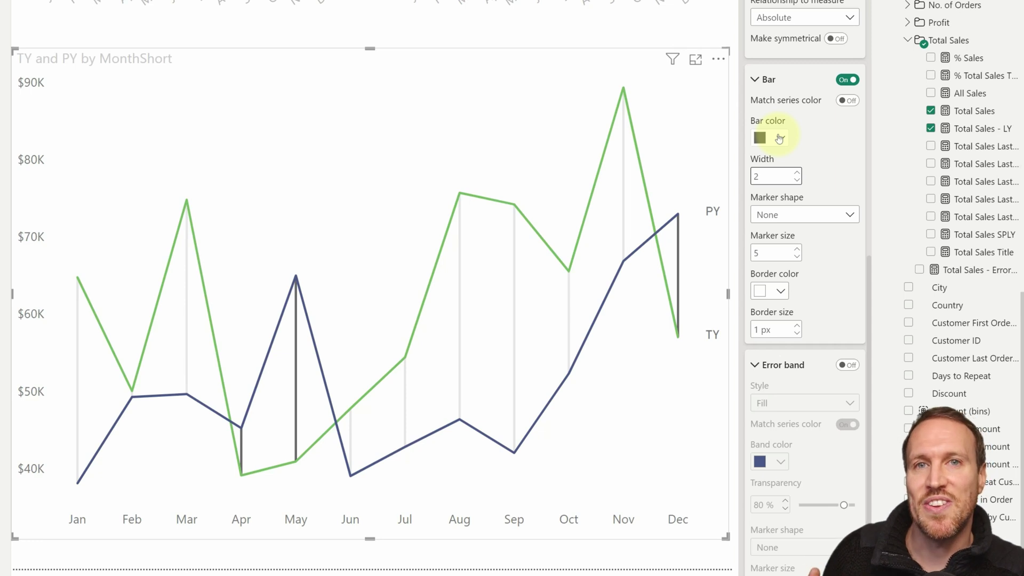
left_click(778, 140)
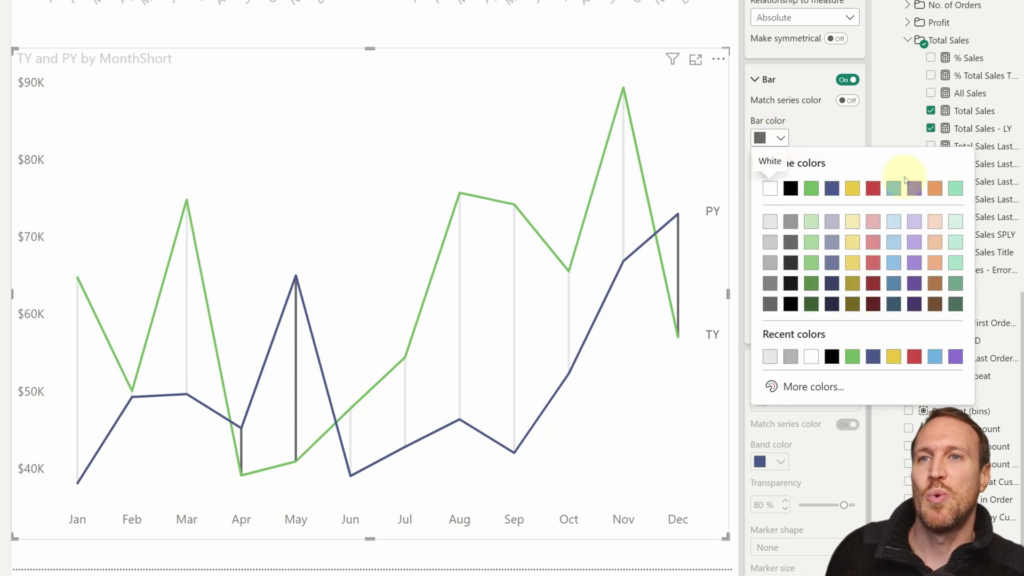
left_click(875, 227)
scroll(841, 153, "up", 6)
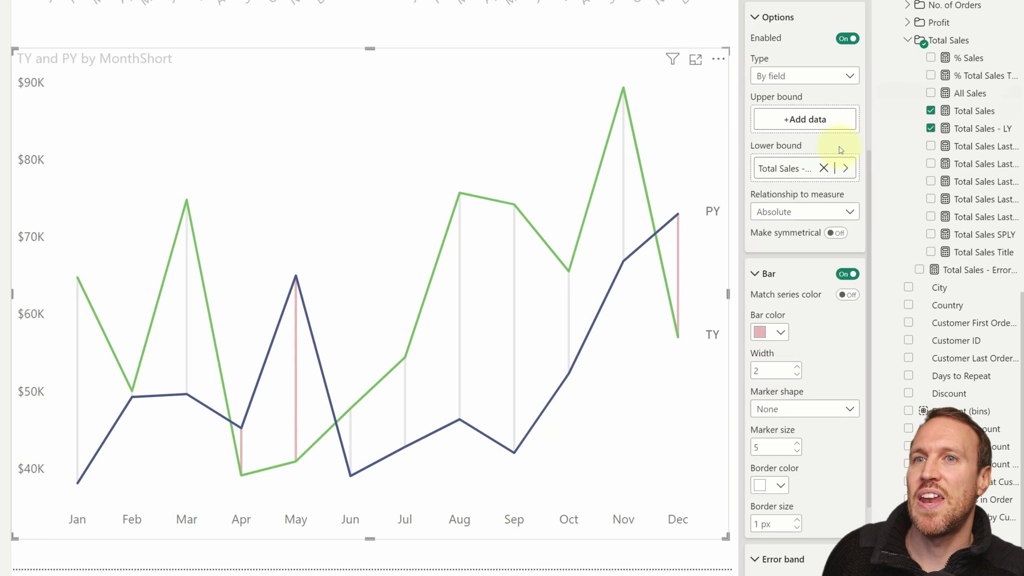
- Colour TY's error bars light green
left_click(816, 84)
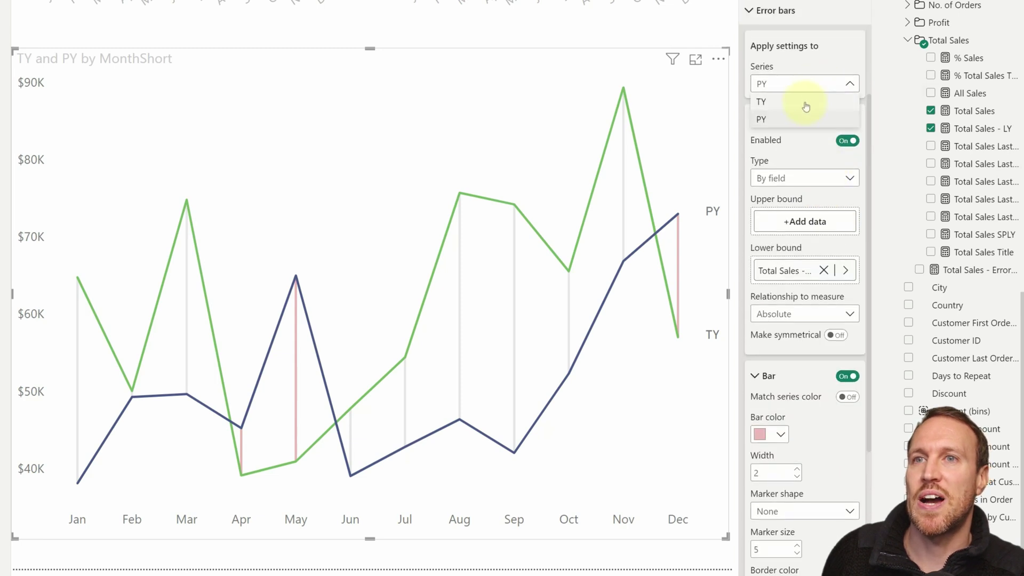
left_click(805, 103)
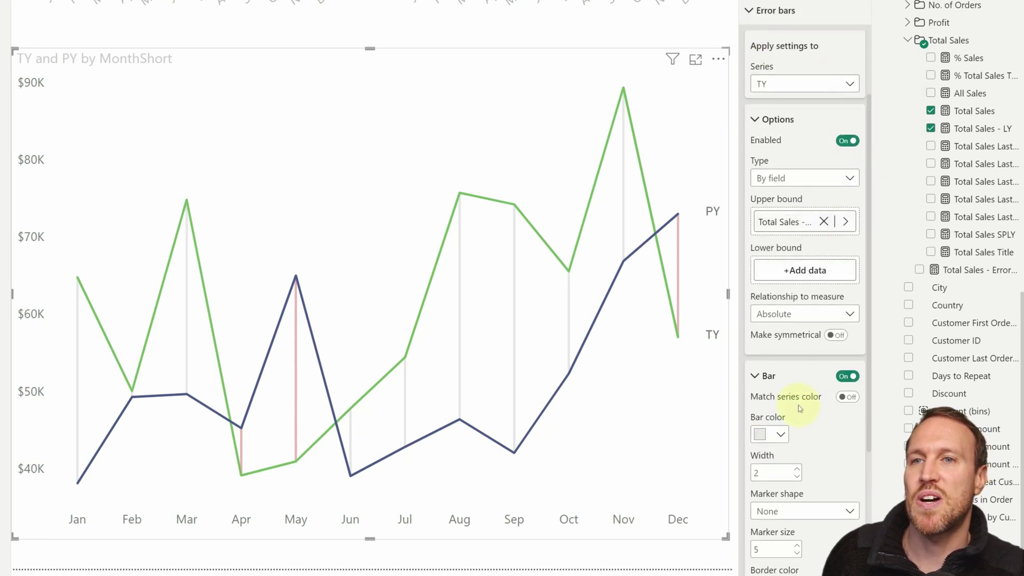
scroll(800, 408, "down", 3)
left_click(780, 237)
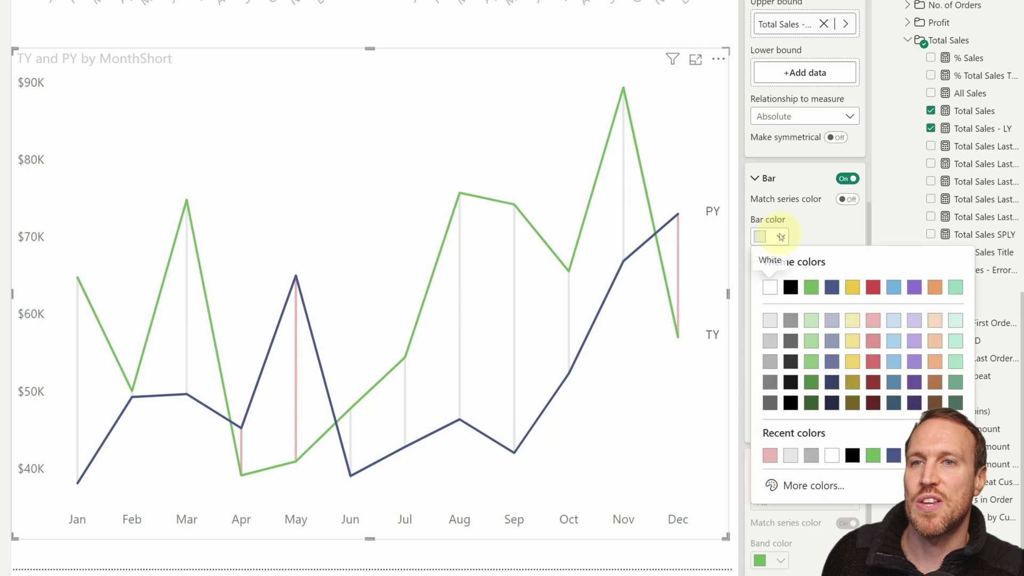
left_click(811, 320)
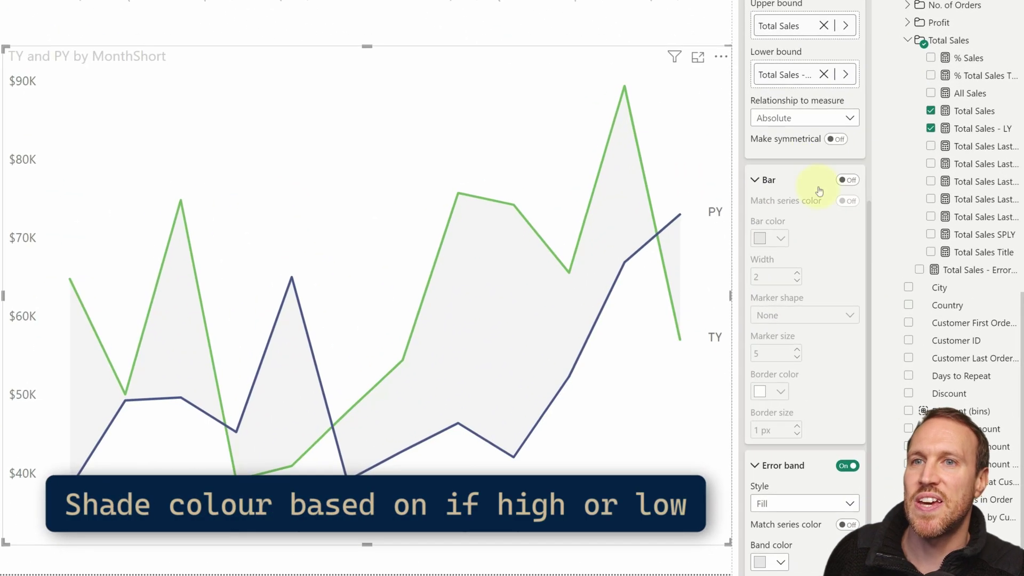
- Clear TY's upper and lower bounds and make Total Sales - Error its upper bound
scroll(885, 387, "up", 5)
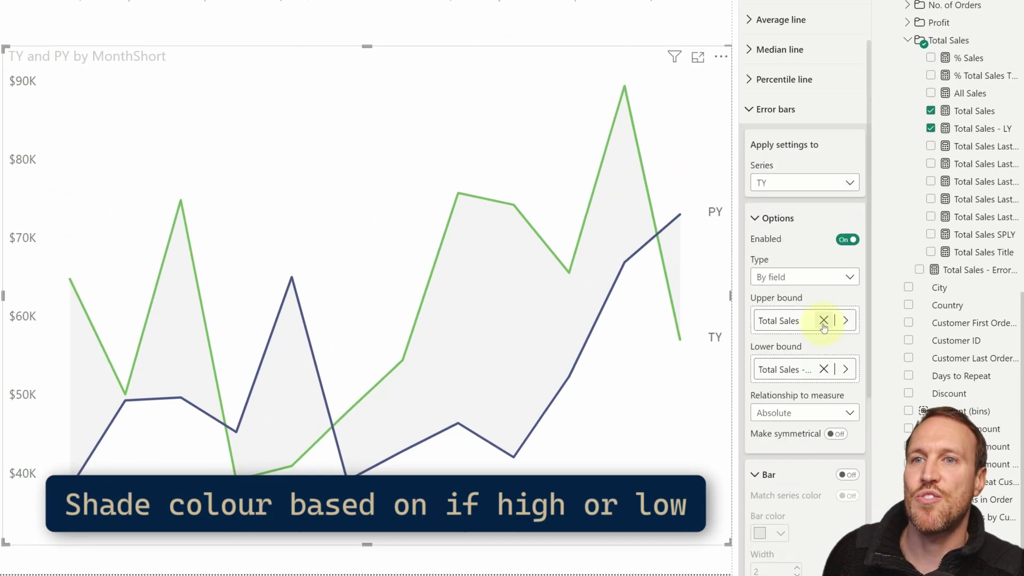
scroll(830, 320, "down", 1)
left_click(824, 221)
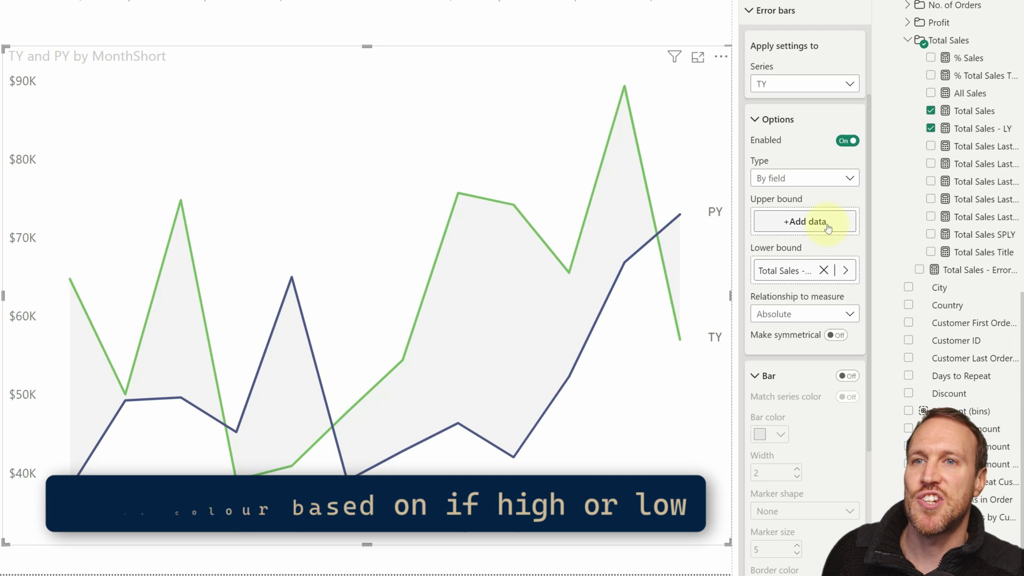
left_click(825, 270)
left_click_drag(952, 270, 811, 223)
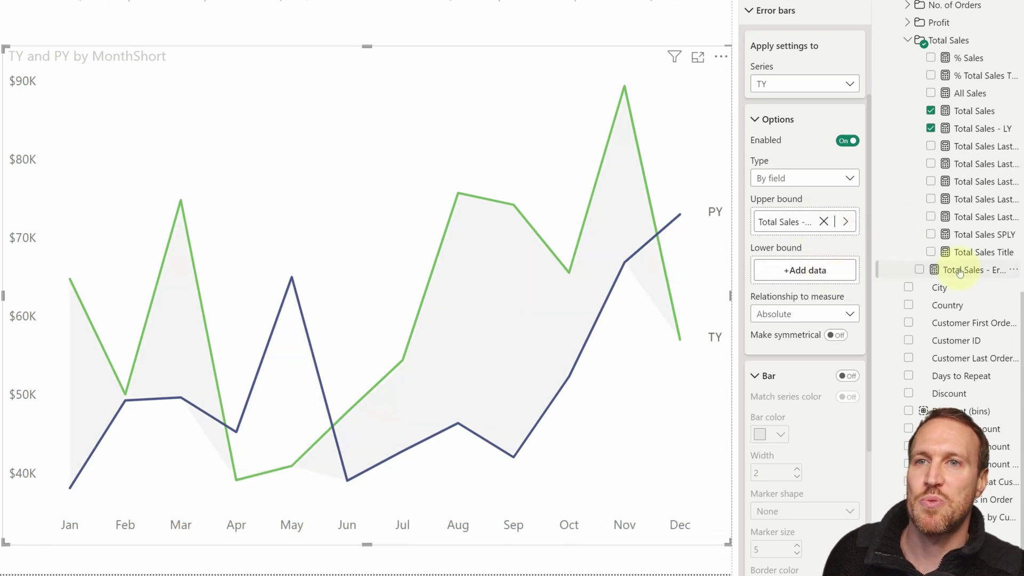
left_click(959, 270)
left_click(947, 305)
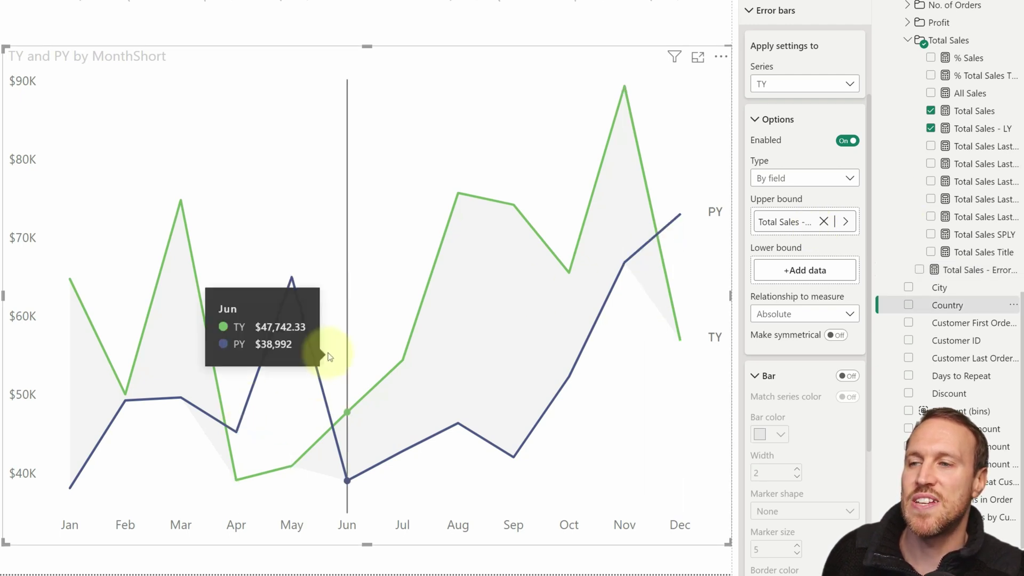
- Turn off TY's bars and shade its error band light green
left_click(791, 368)
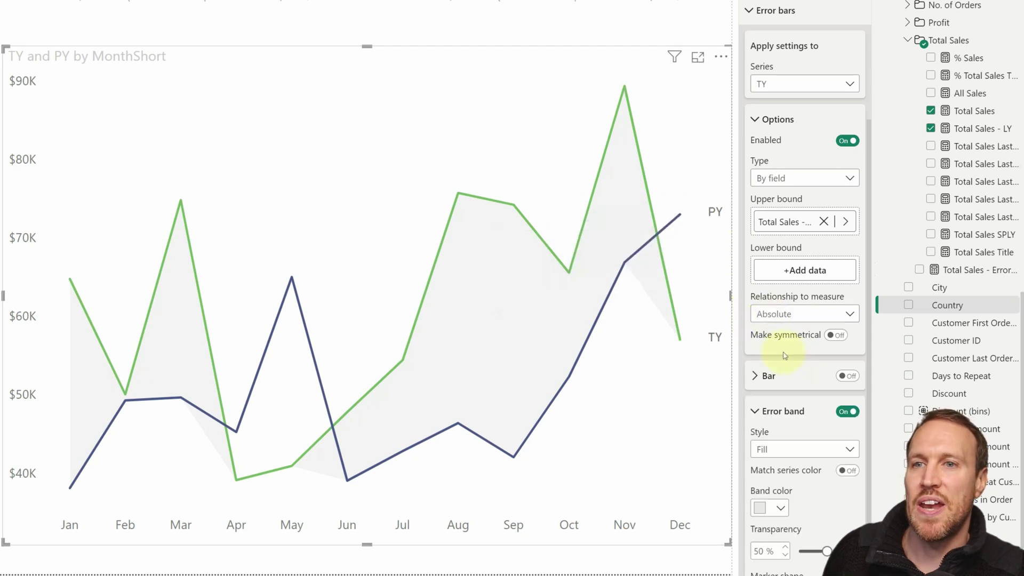
scroll(787, 346, "down", 2)
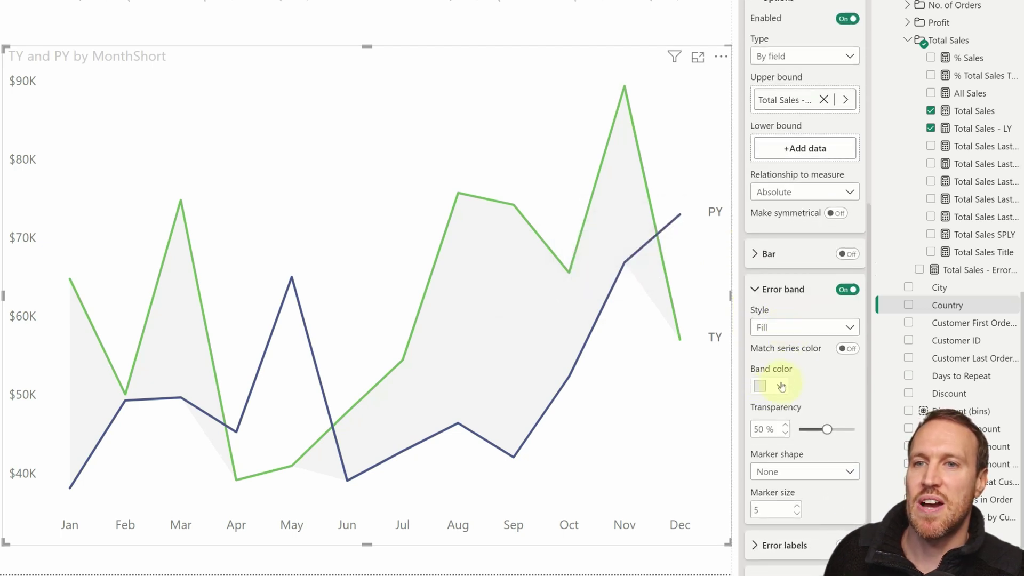
left_click(781, 386)
left_click(812, 483)
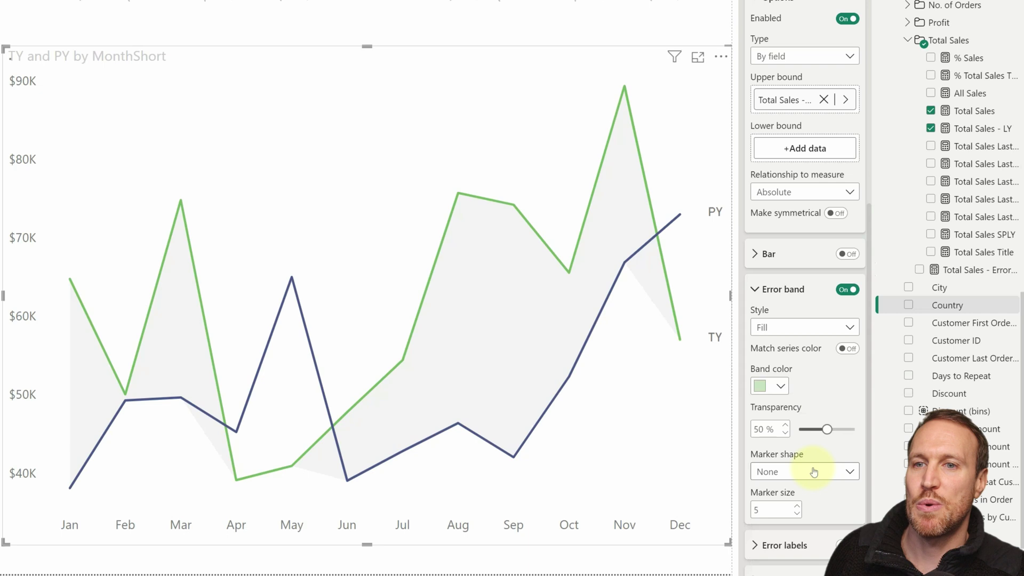
scroll(804, 59, "up", 5)
left_click(805, 258)
left_click(788, 293)
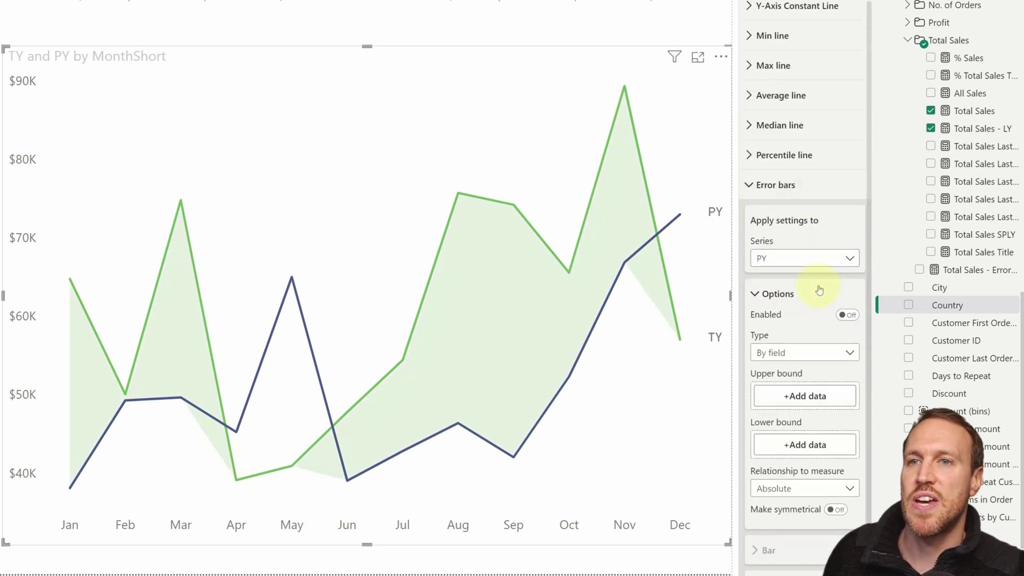
- Make Total Sales - Error PY's lower bound and turn on a pink error band at 50% transparency
scroll(805, 320, "down", 2)
left_click_drag(970, 270, 800, 368)
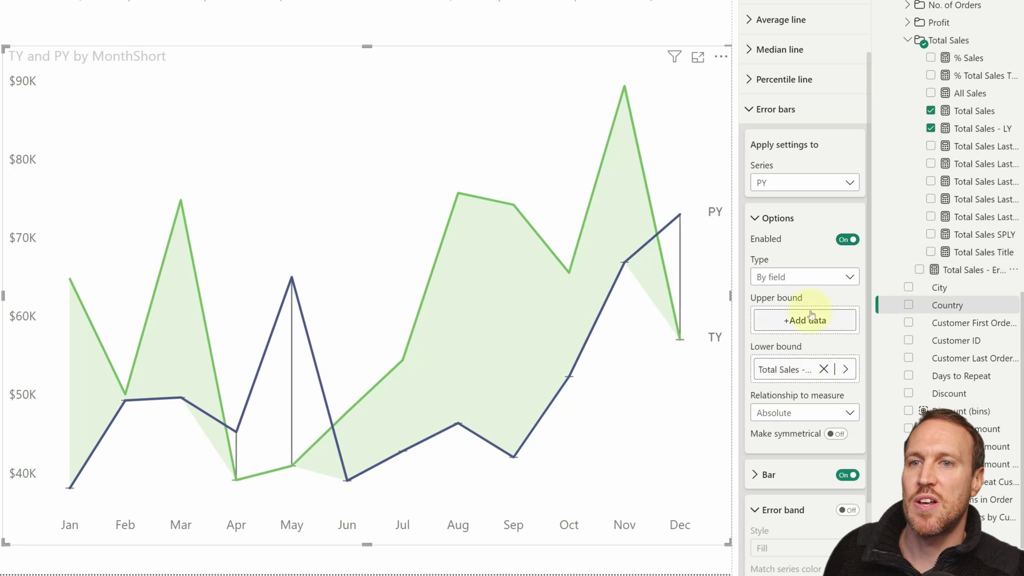
scroll(810, 314, "down", 5)
left_click(847, 314)
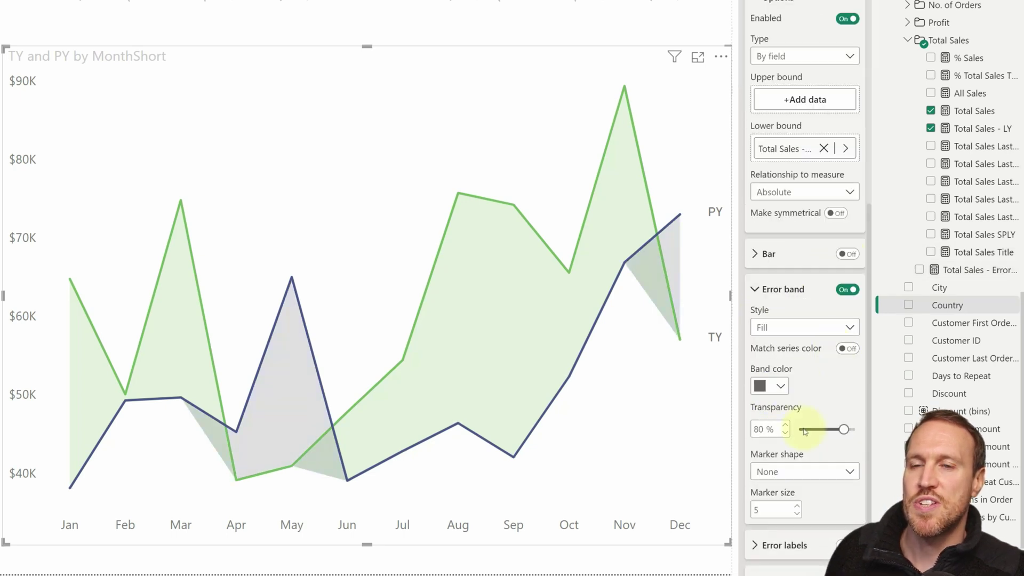
left_click_drag(843, 429, 825, 429)
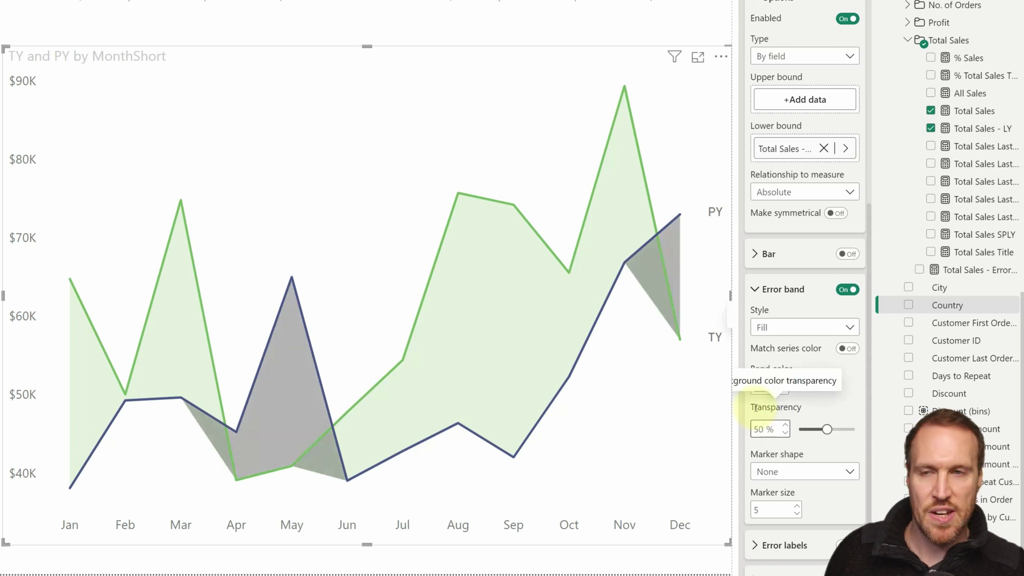
left_click(773, 386)
left_click(872, 469)
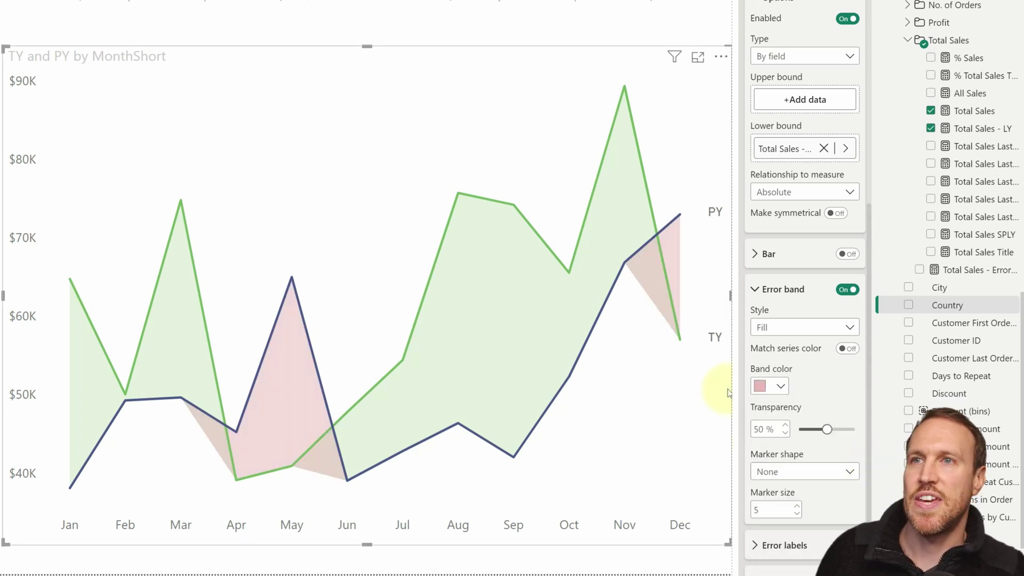